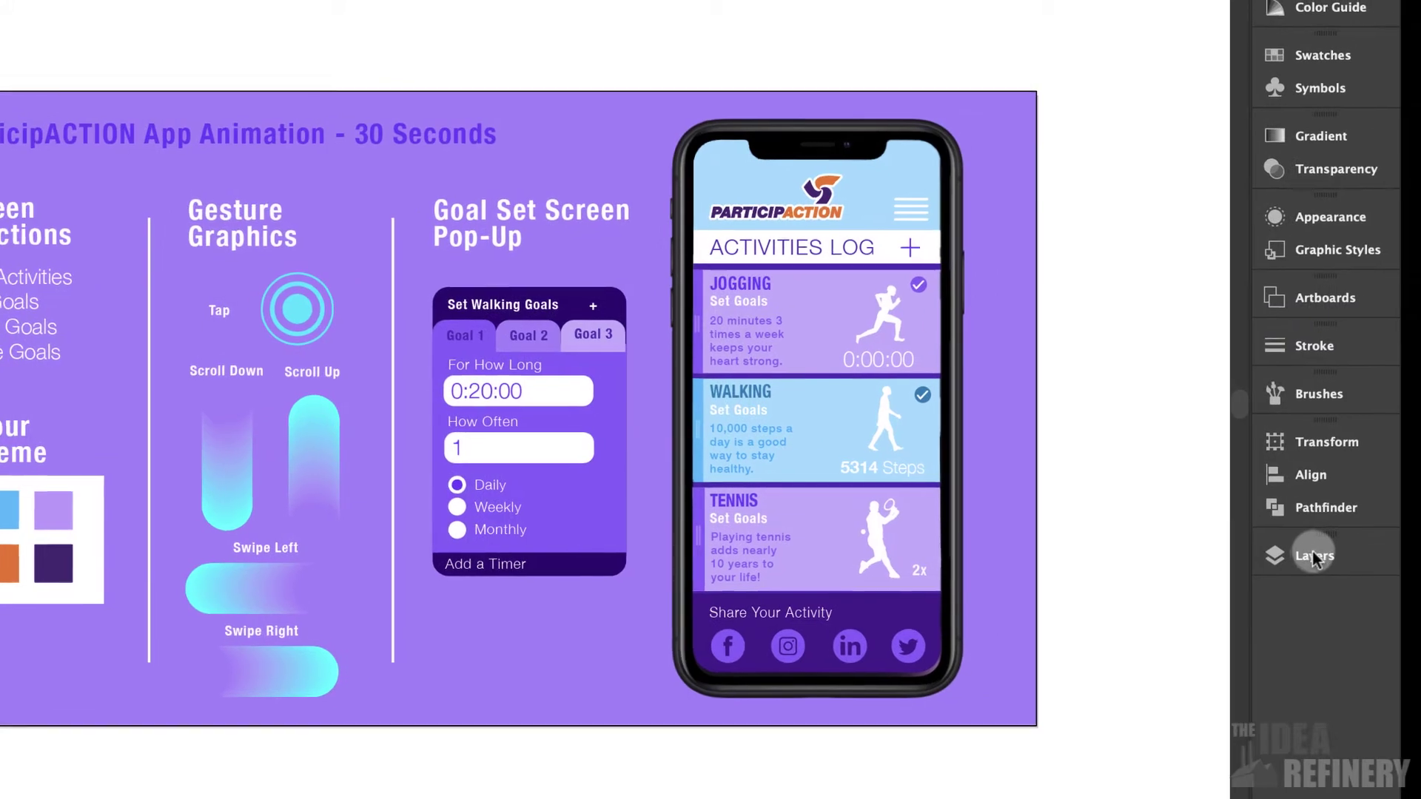
Turn on the Activity Selection Sequence layer and examine its three phone mockups beside the artboard
{"action": "left_click", "coordinate": [1310, 561]}
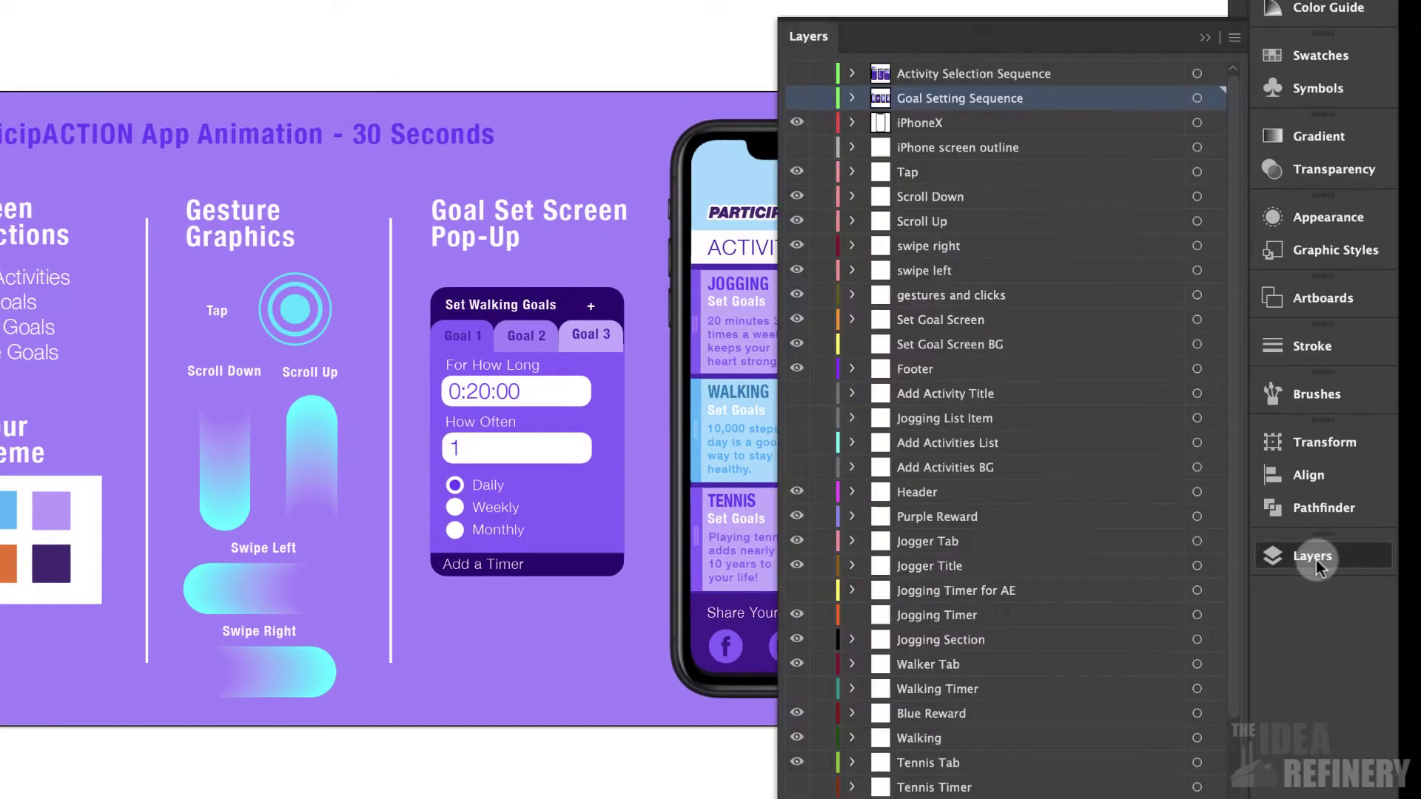
{"action": "left_click", "coordinate": [945, 72]}
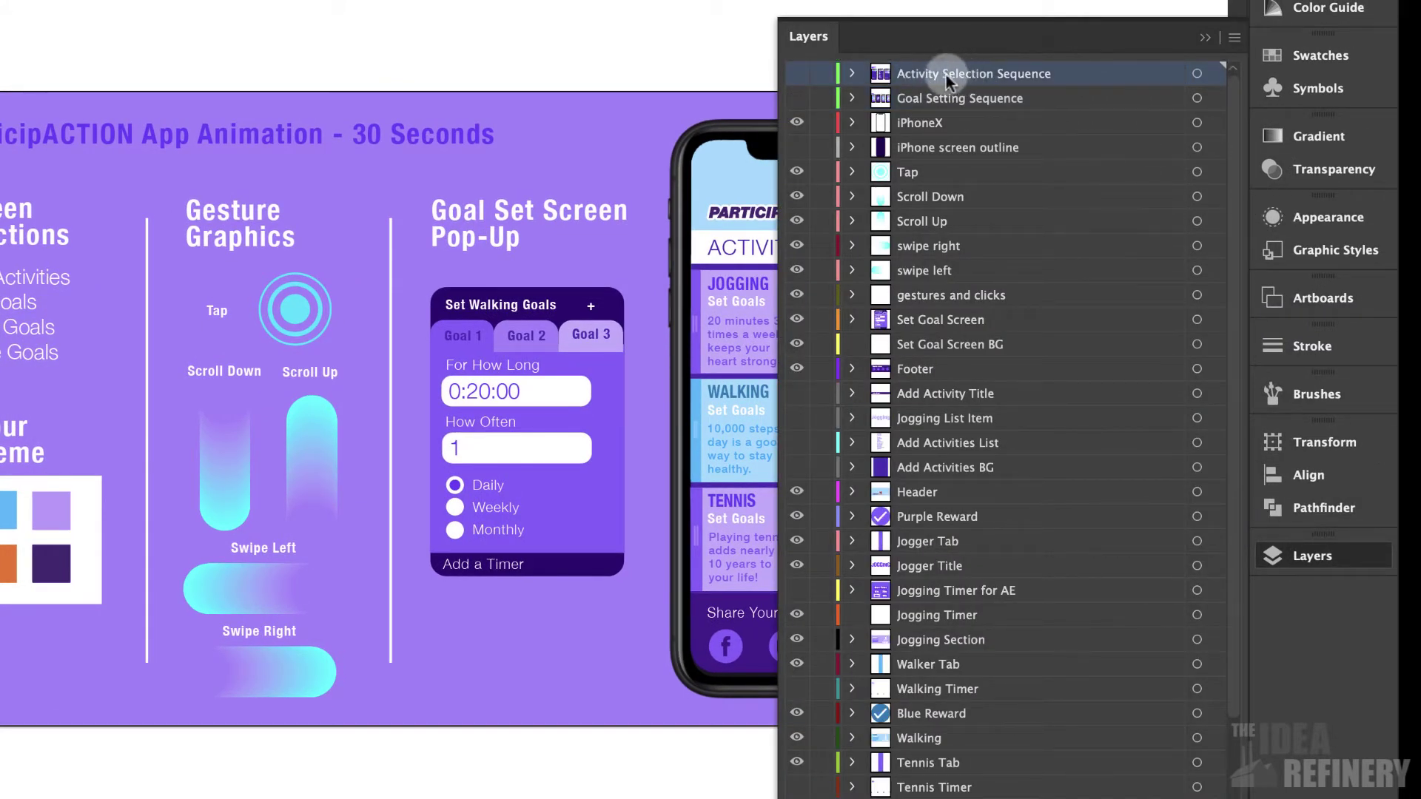
{"action": "left_click", "coordinate": [796, 73]}
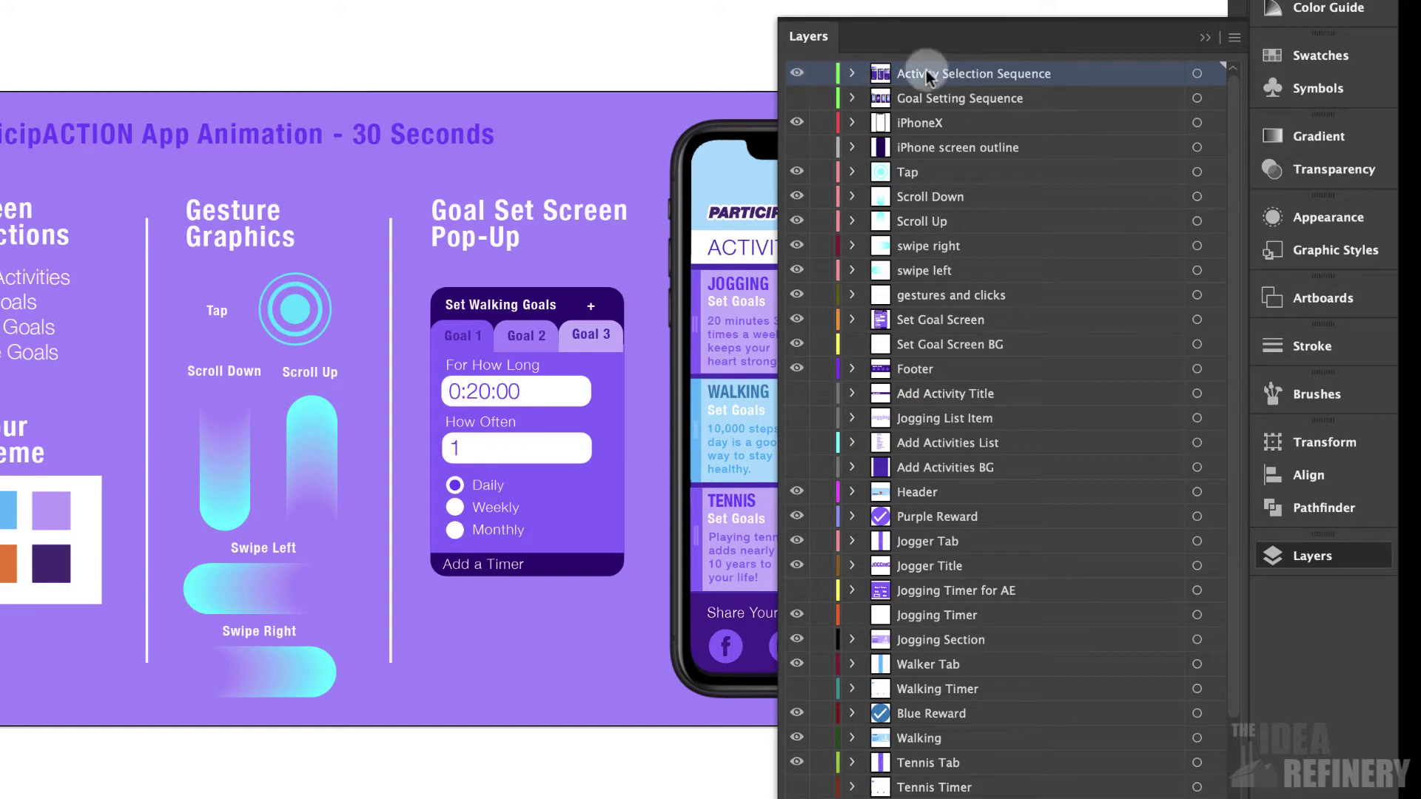
{"action": "left_click", "coordinate": [1205, 38]}
{"action": "left_click_drag", "start_coordinate": [1066, 212], "coordinate": [64, 209]}
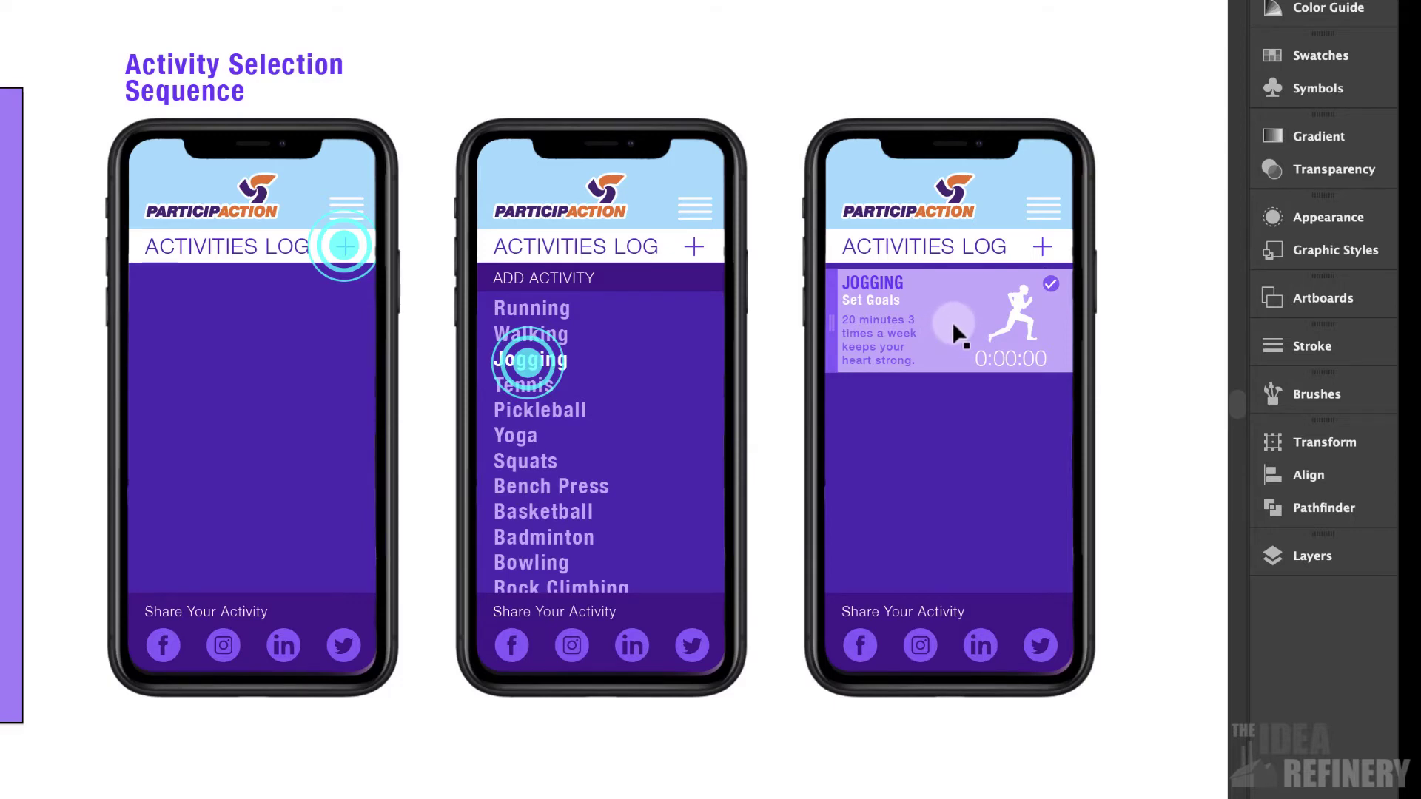
Review the document's layer list, hide the Activity Selection Sequence layer, and return to the main artboard
{"action": "left_click", "coordinate": [1312, 556]}
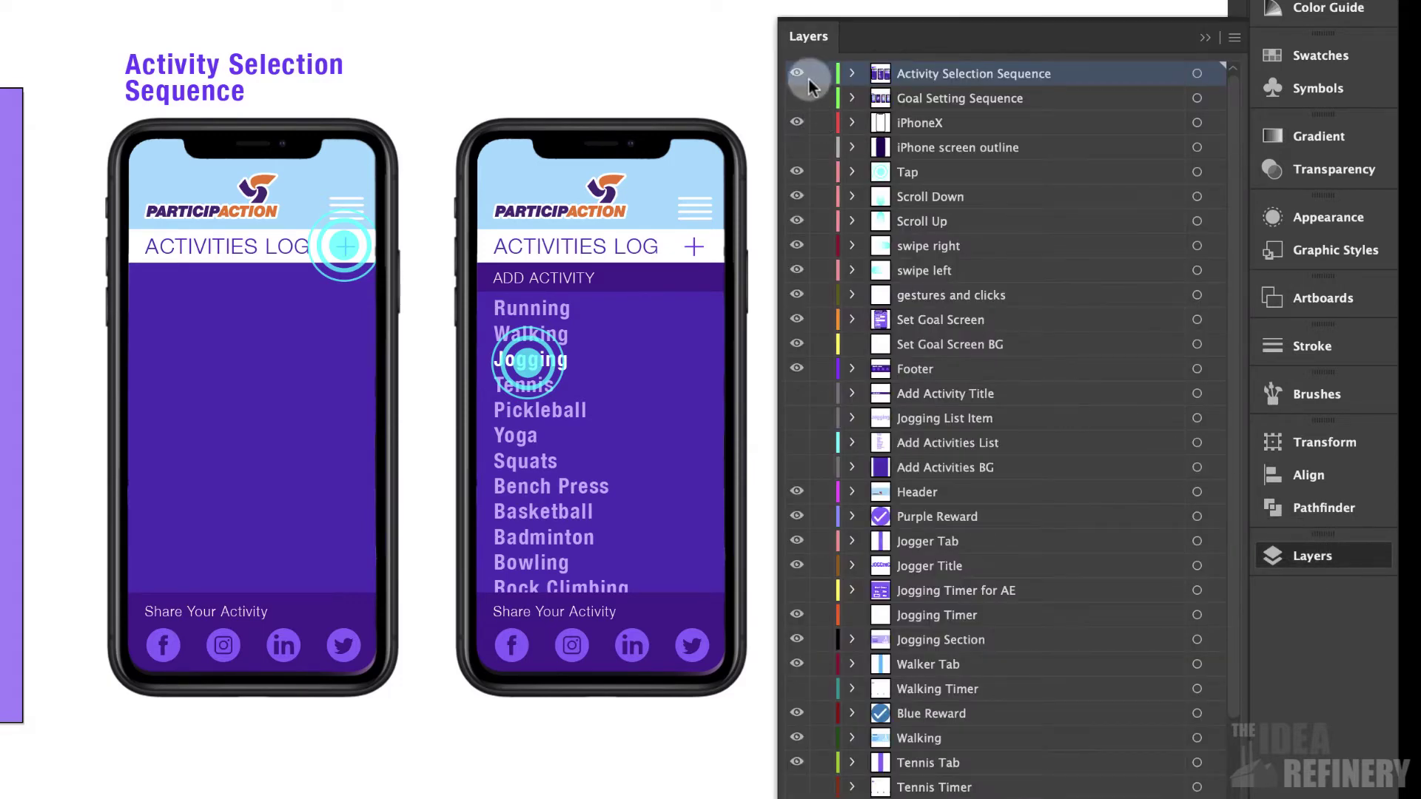
{"action": "left_click_drag", "start_coordinate": [1233, 218], "coordinate": [1232, 342]}
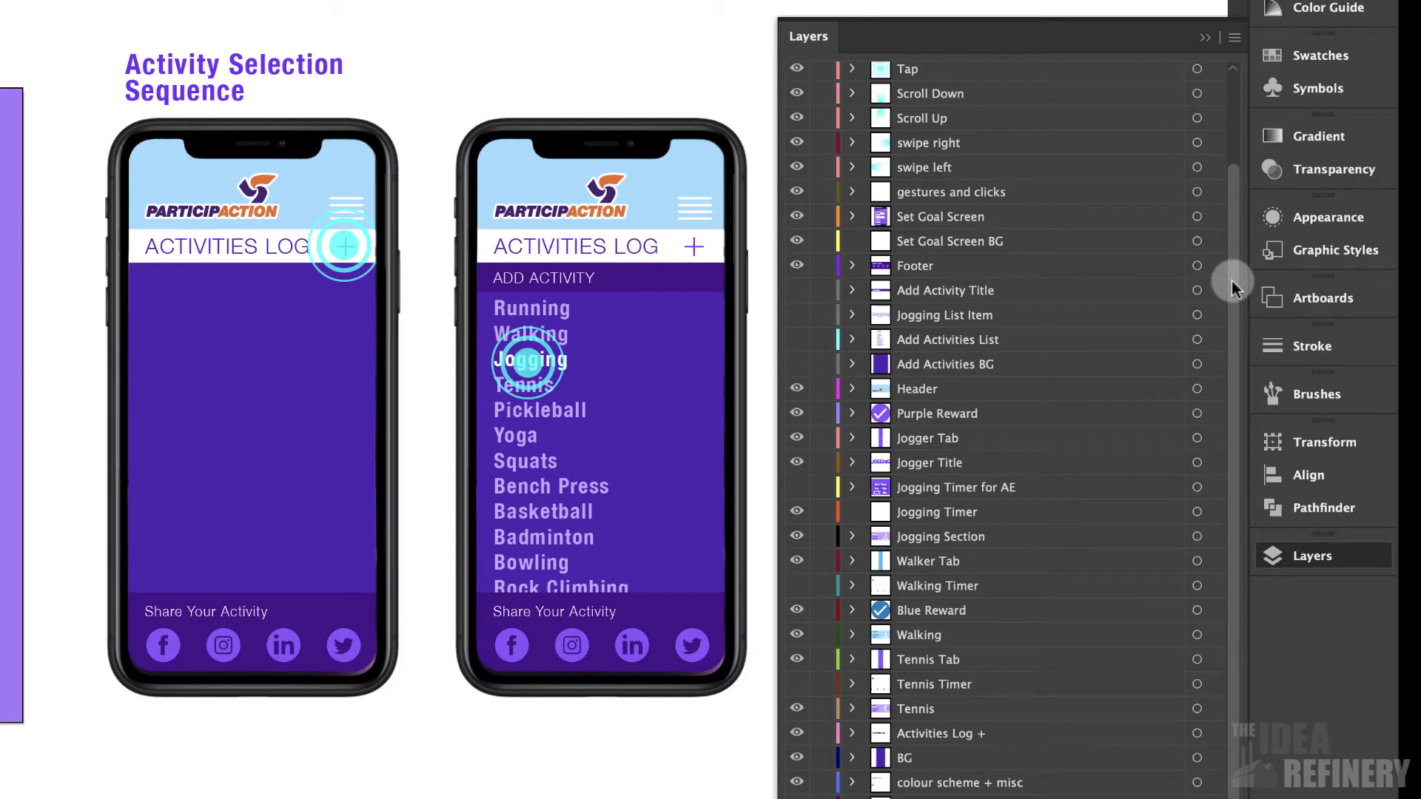
{"action": "left_click_drag", "start_coordinate": [1232, 288], "coordinate": [1218, 340]}
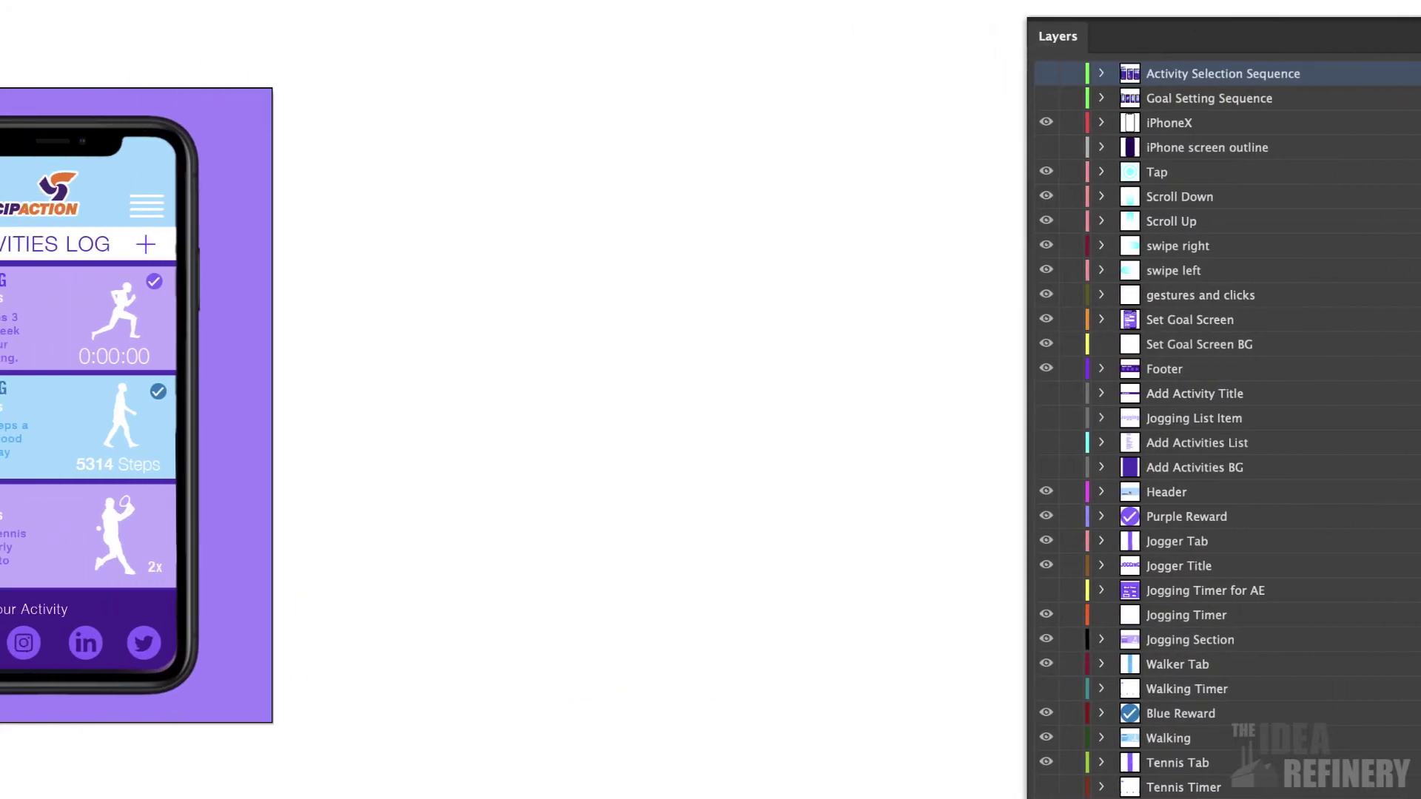
{"action": "left_click_drag", "start_coordinate": [34, 254], "coordinate": [1030, 231]}
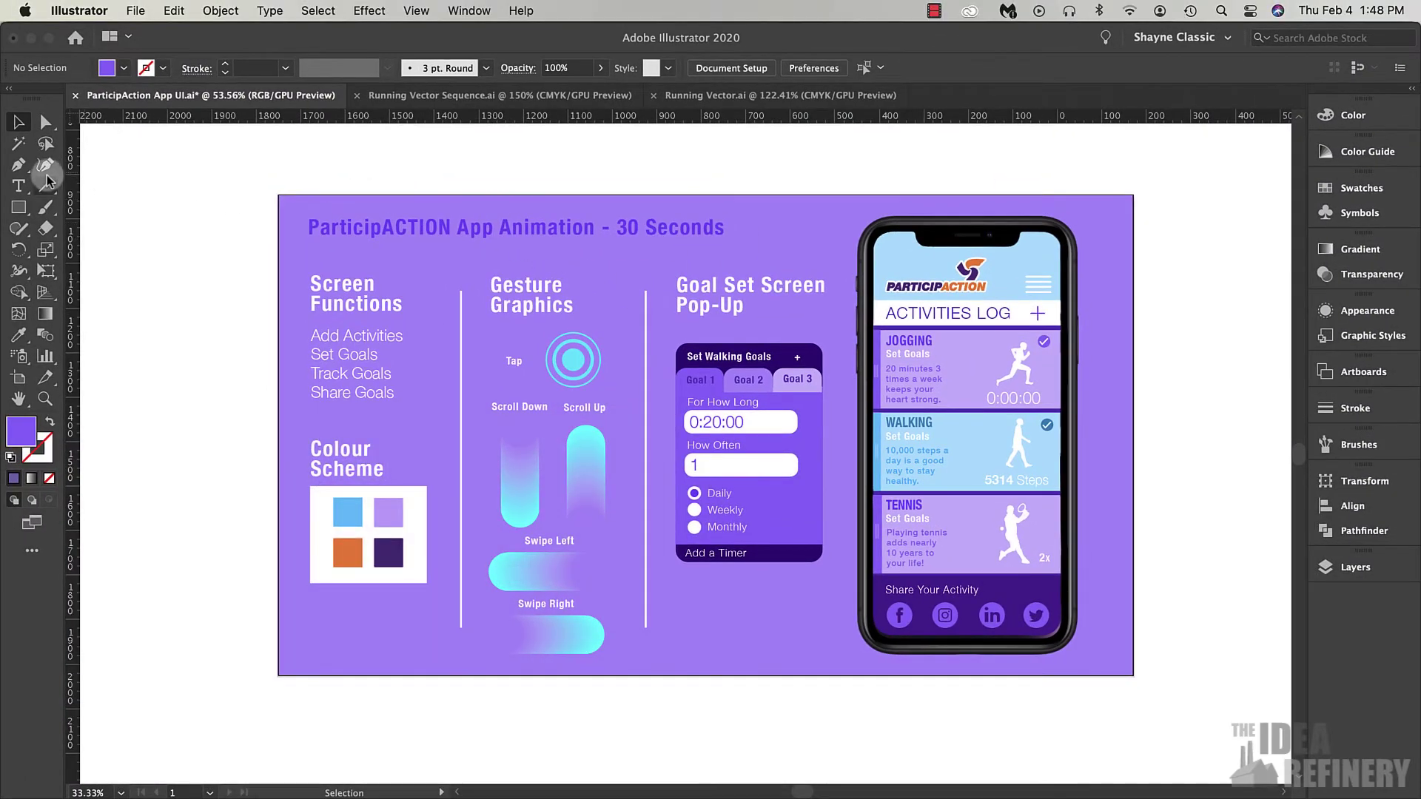
{"action": "left_click", "coordinate": [33, 184]}
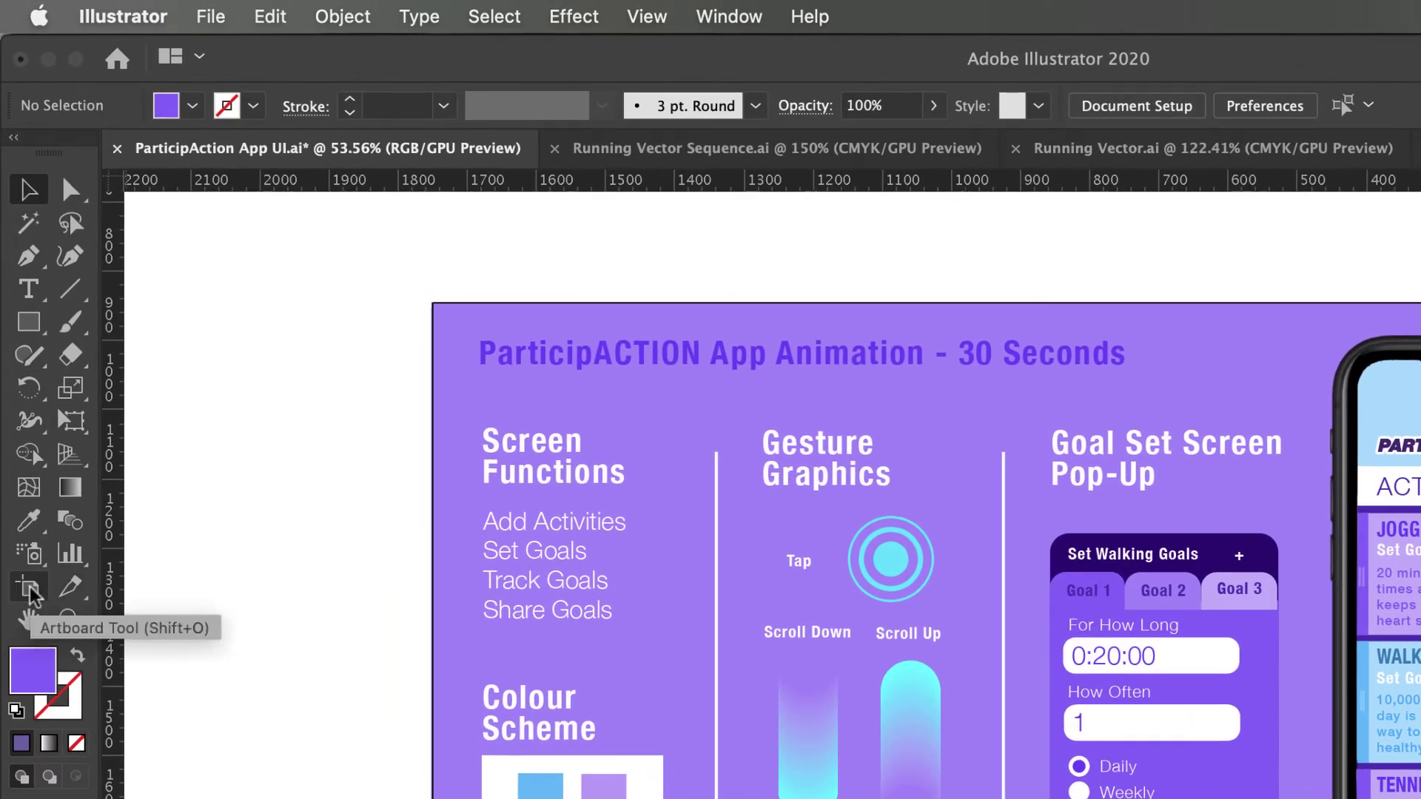
{"action": "left_click", "coordinate": [29, 590]}
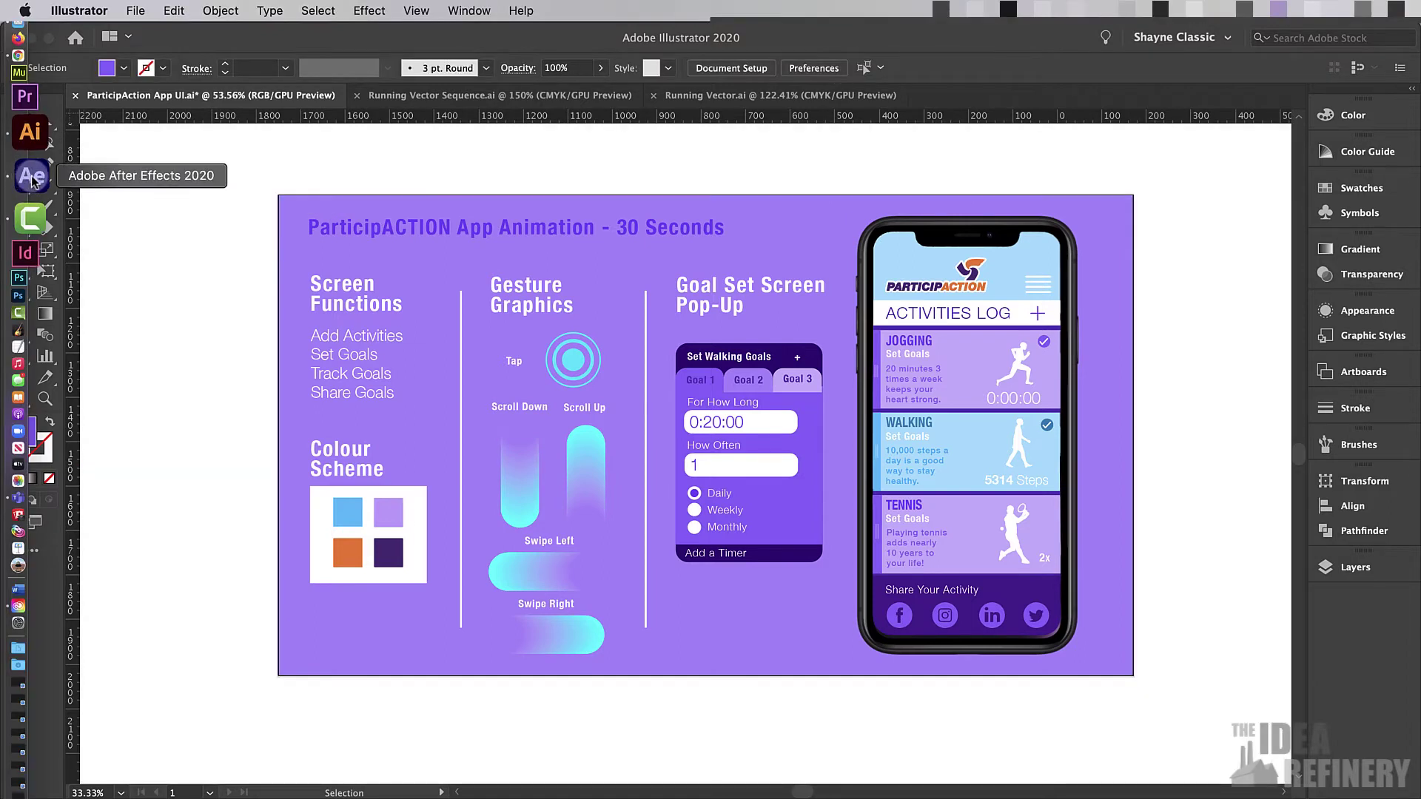
Switch to After Effects and choose ParticipAction App UI.ai in the ParticipAction App UI Layers footage folder for import
{"action": "left_click", "coordinate": [32, 178]}
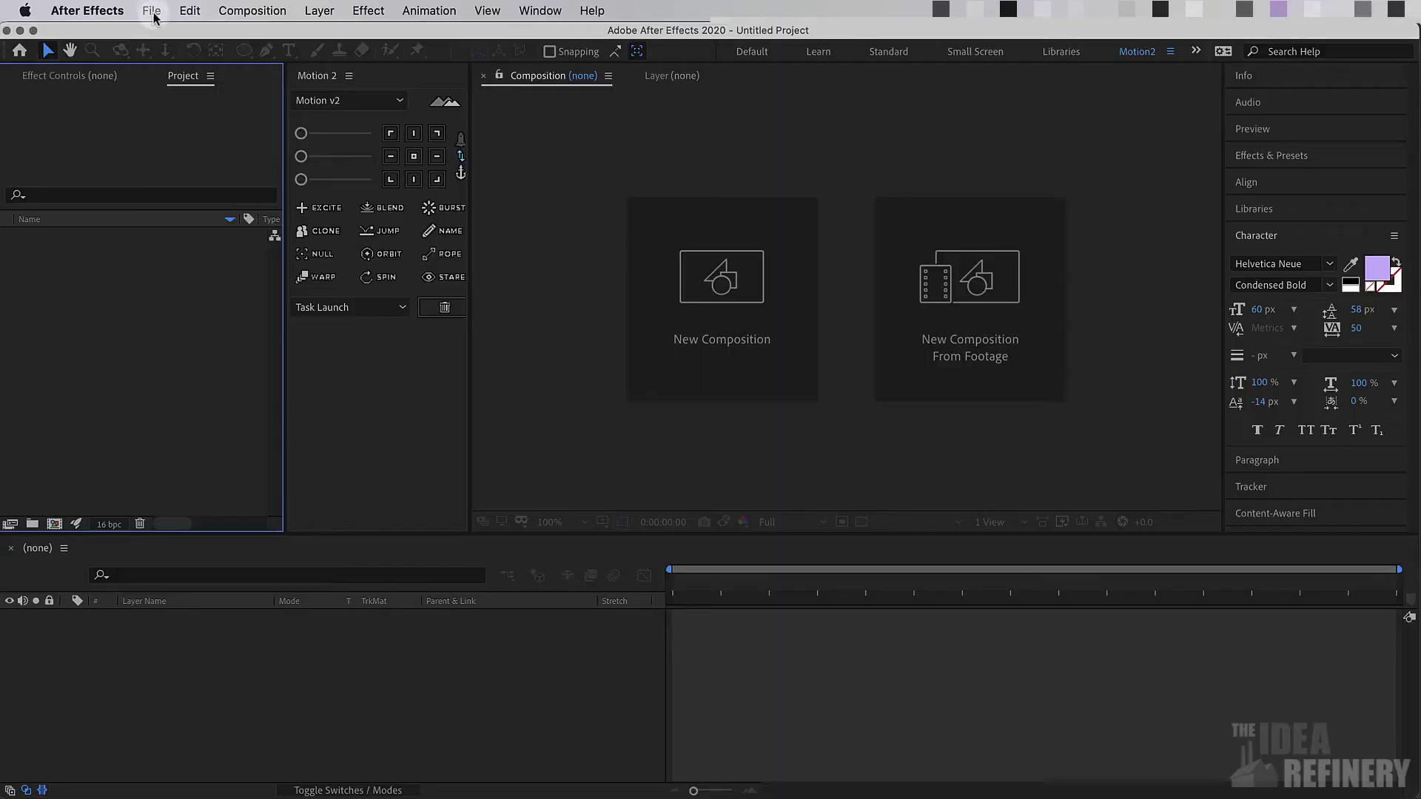
{"action": "left_click", "coordinate": [153, 12]}
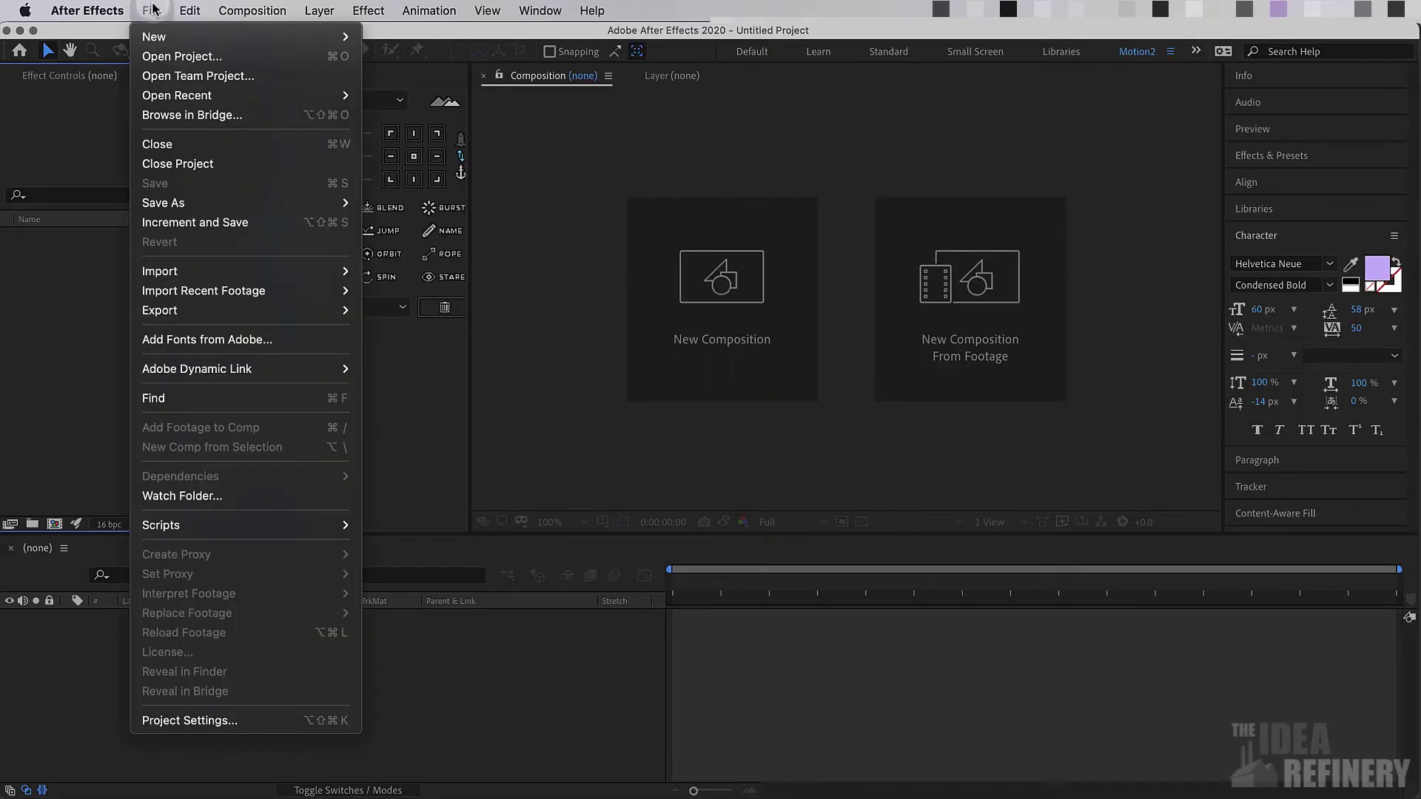
{"action": "mouse_move", "coordinate": [194, 277]}
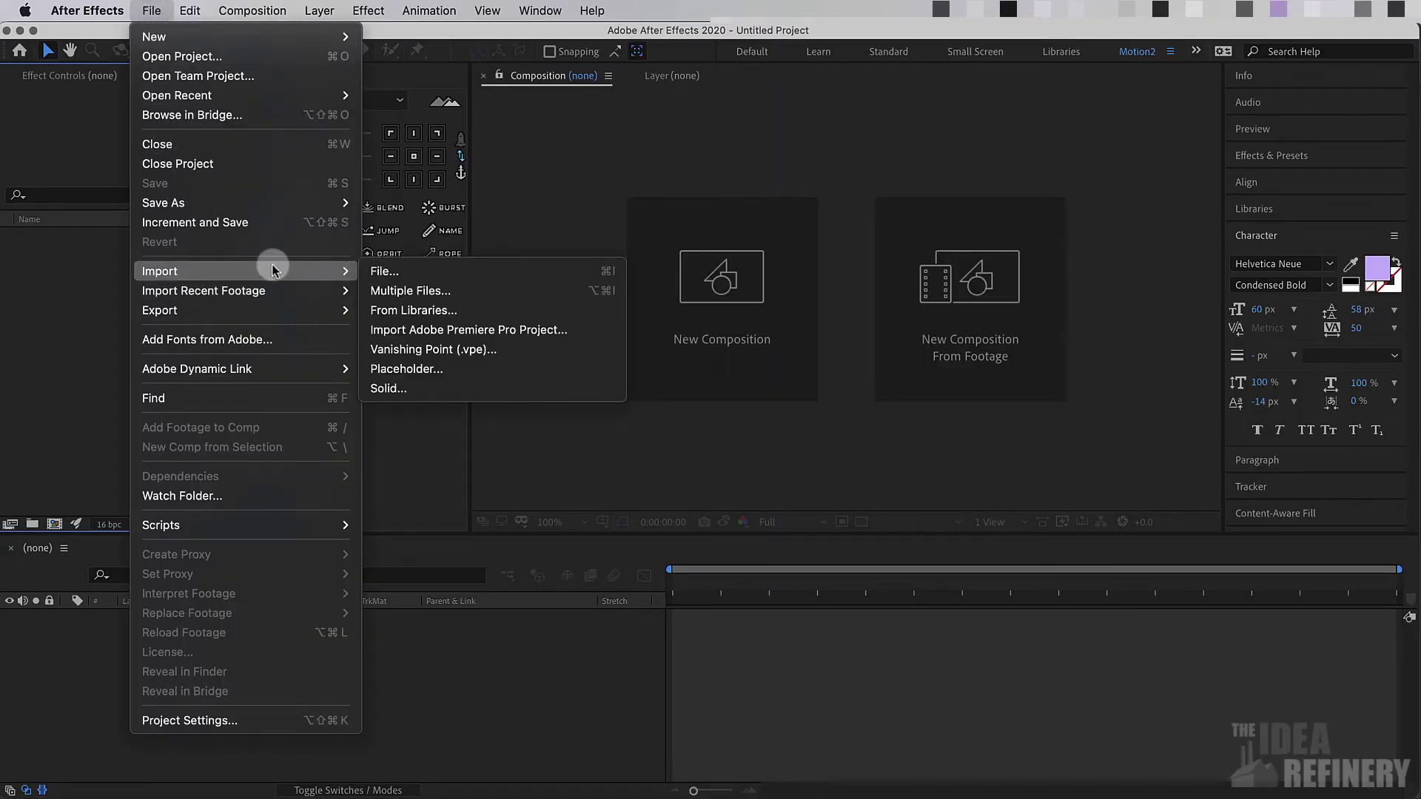
{"action": "left_click", "coordinate": [382, 274]}
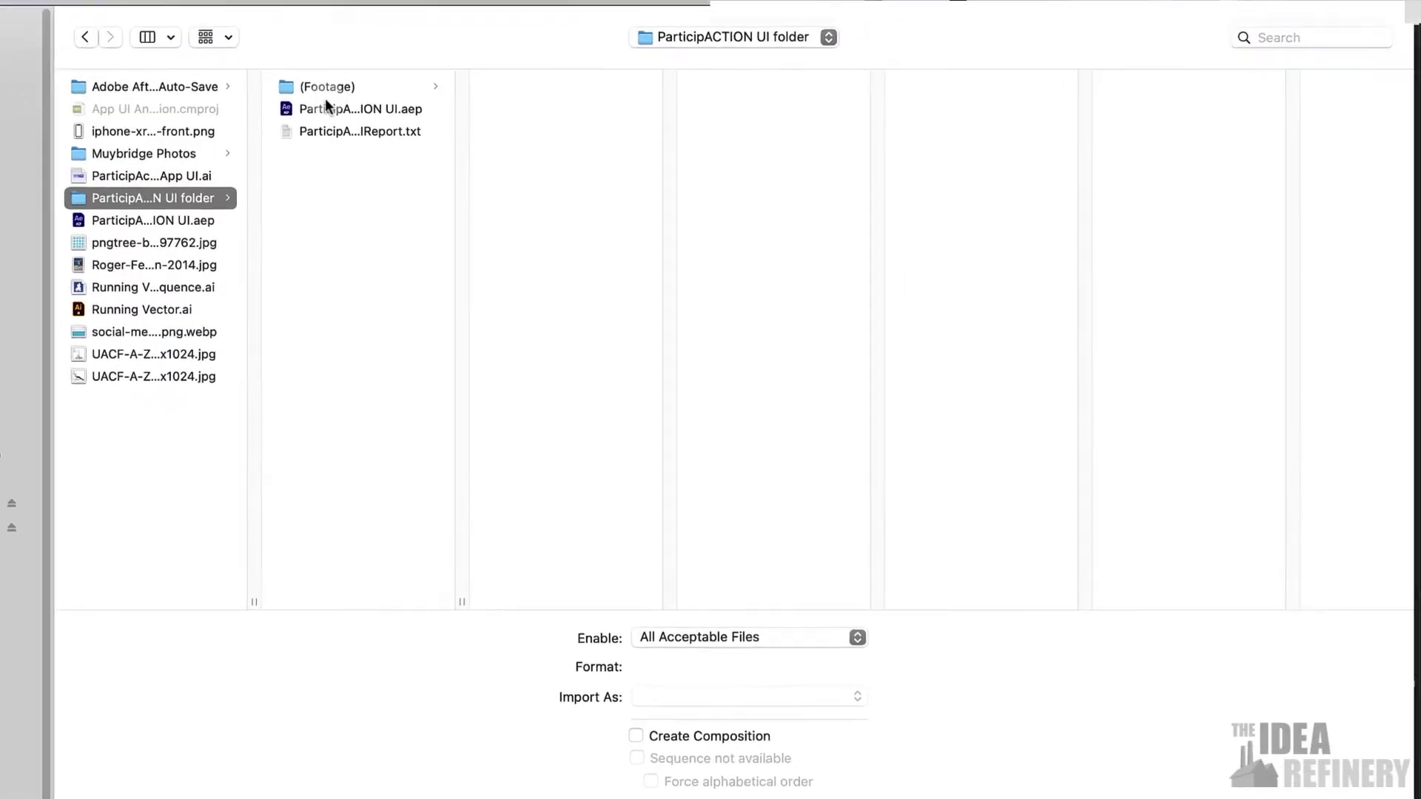
{"action": "left_click", "coordinate": [288, 84]}
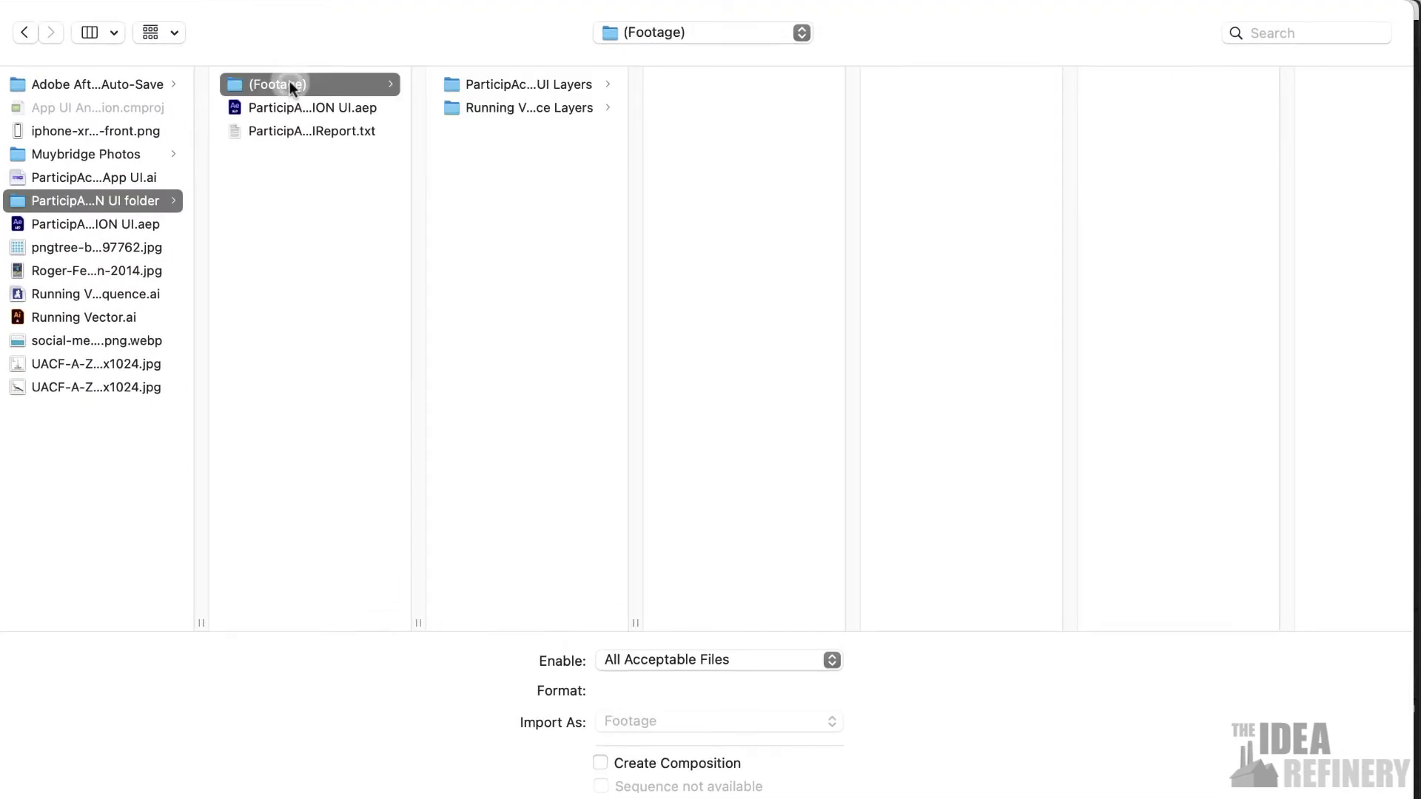
{"action": "left_click", "coordinate": [534, 85]}
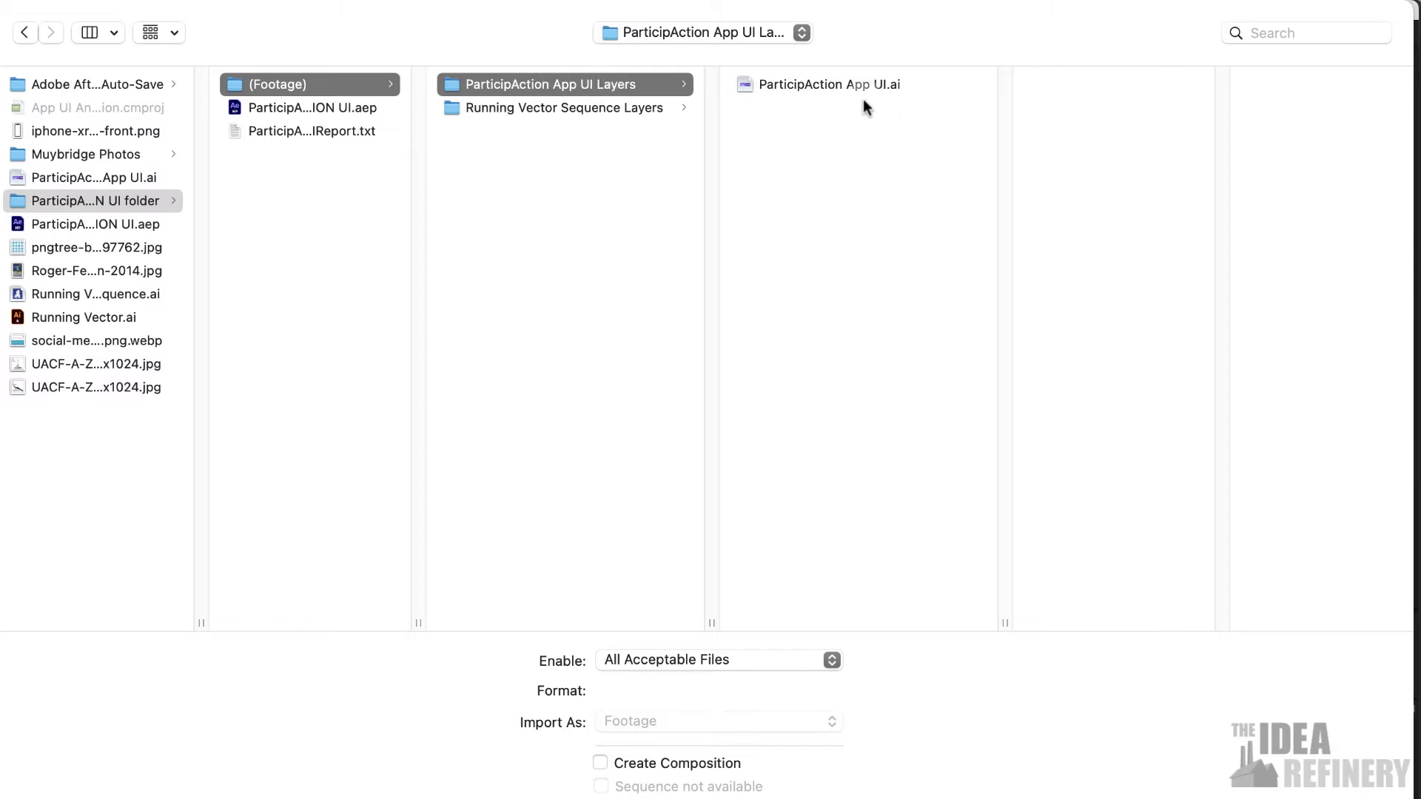
{"action": "left_click", "coordinate": [801, 84]}
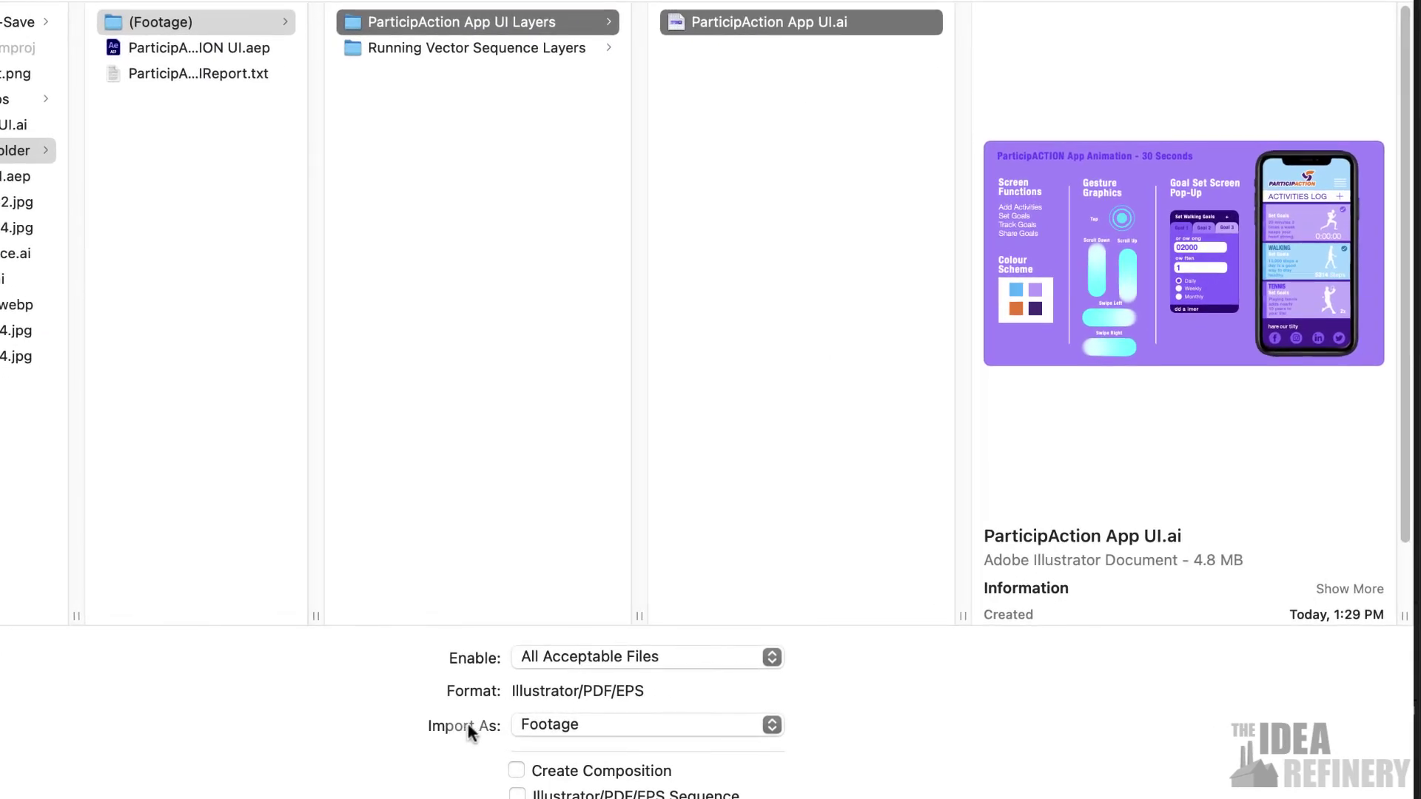
Import the Illustrator file as Composition - Retain Layer Sizes
{"action": "left_click", "coordinate": [659, 725]}
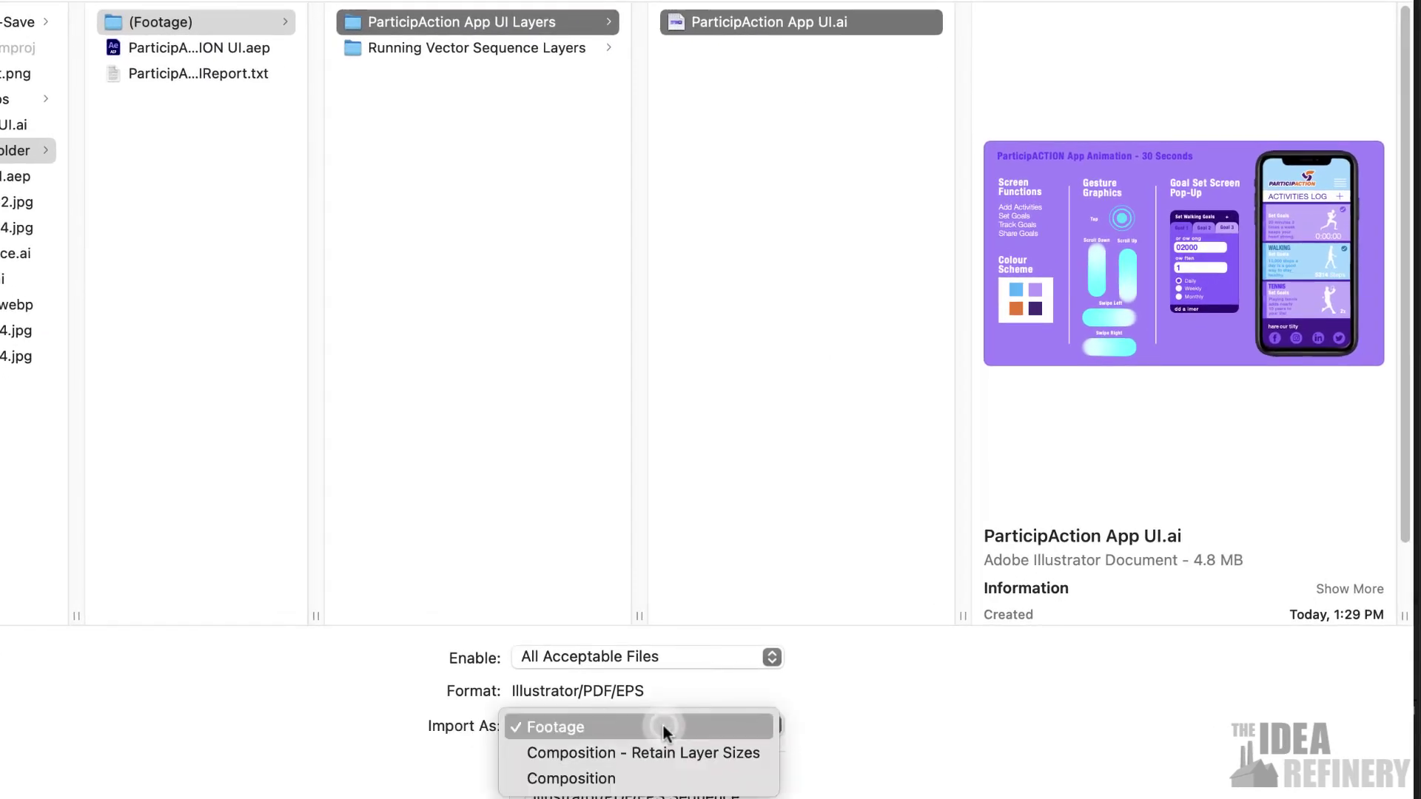
{"action": "left_click", "coordinate": [597, 753]}
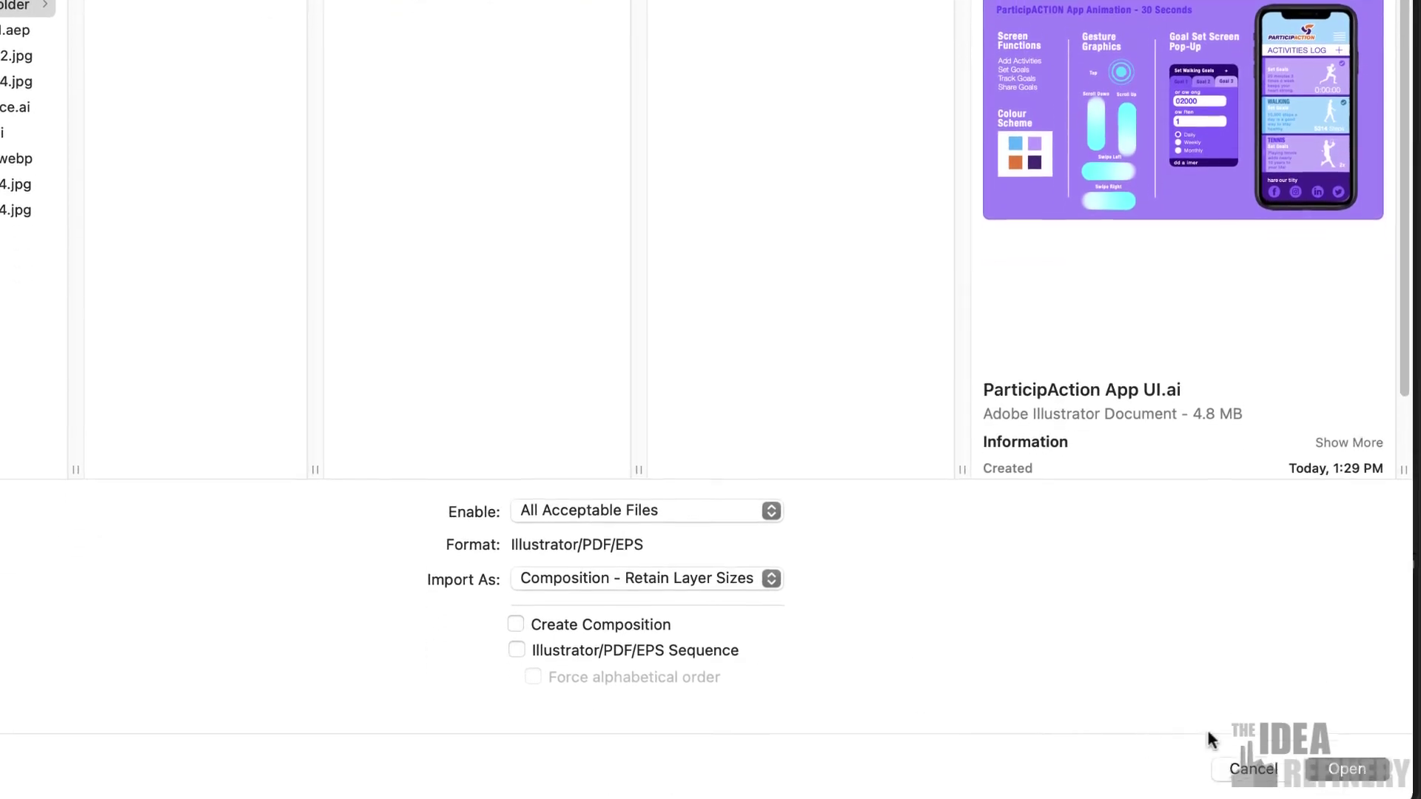
{"action": "left_click", "coordinate": [1346, 770]}
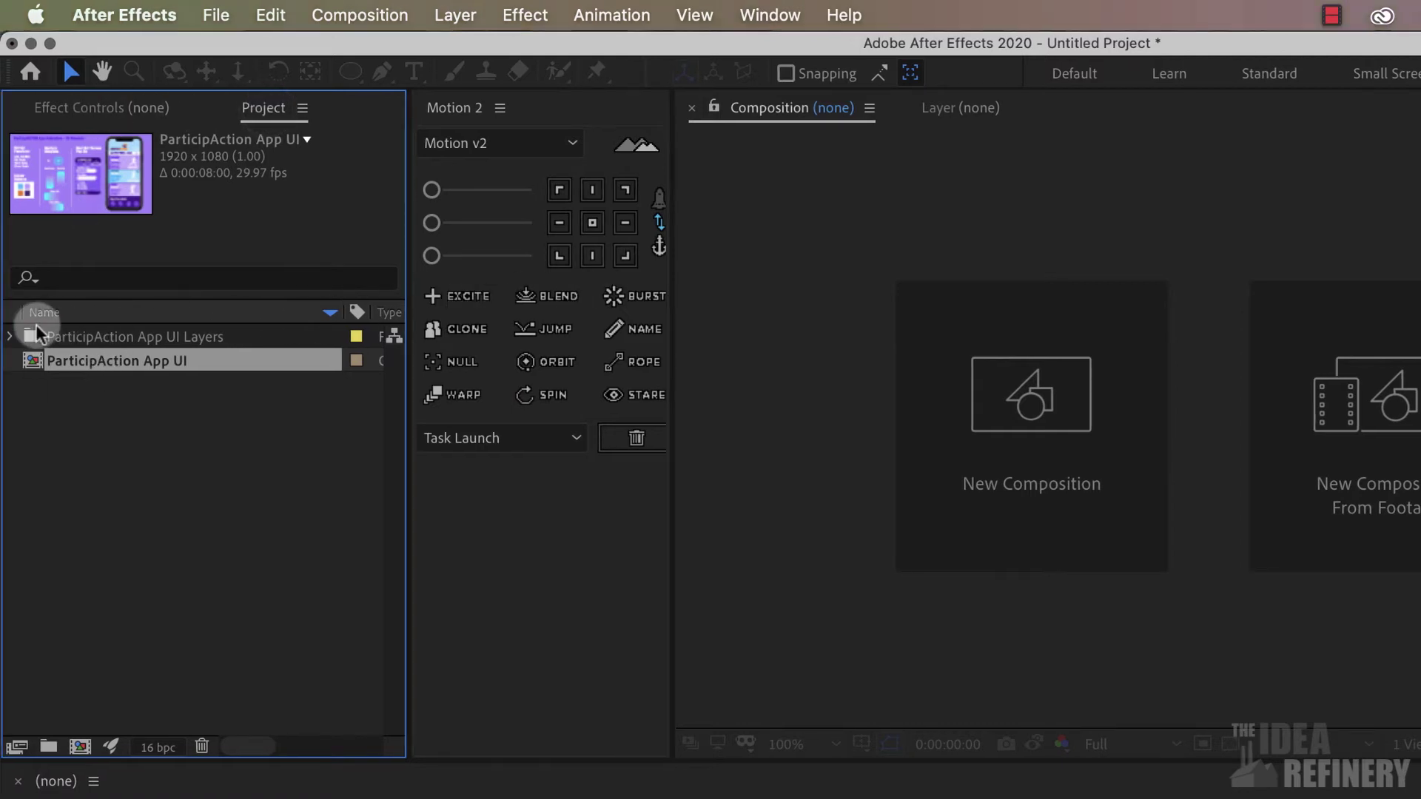
Check the contents of the imported ParticipAction App UI Layers folder and open the ParticipAction App UI composition
{"action": "left_click", "coordinate": [10, 336]}
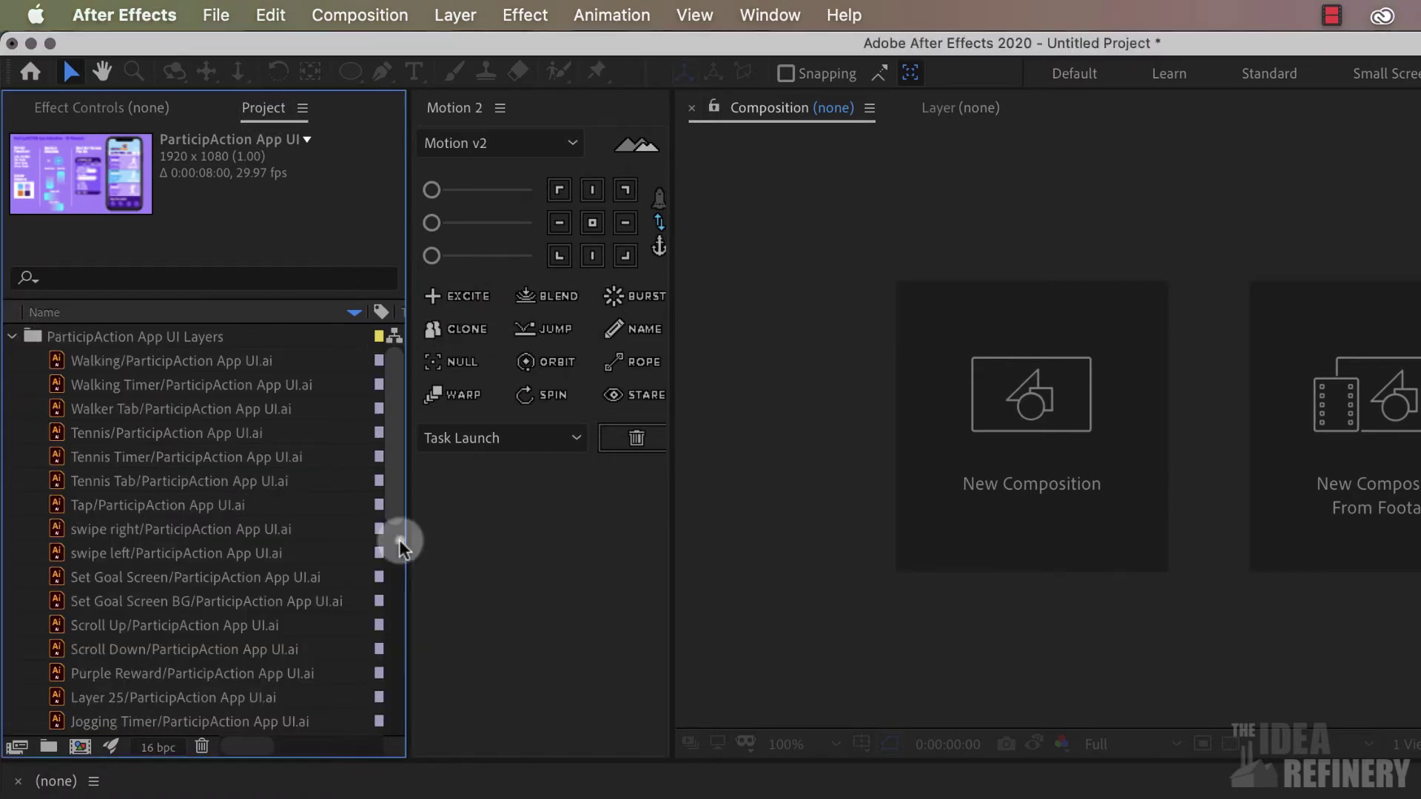
{"action": "left_click", "coordinate": [11, 336]}
{"action": "left_click", "coordinate": [53, 367]}
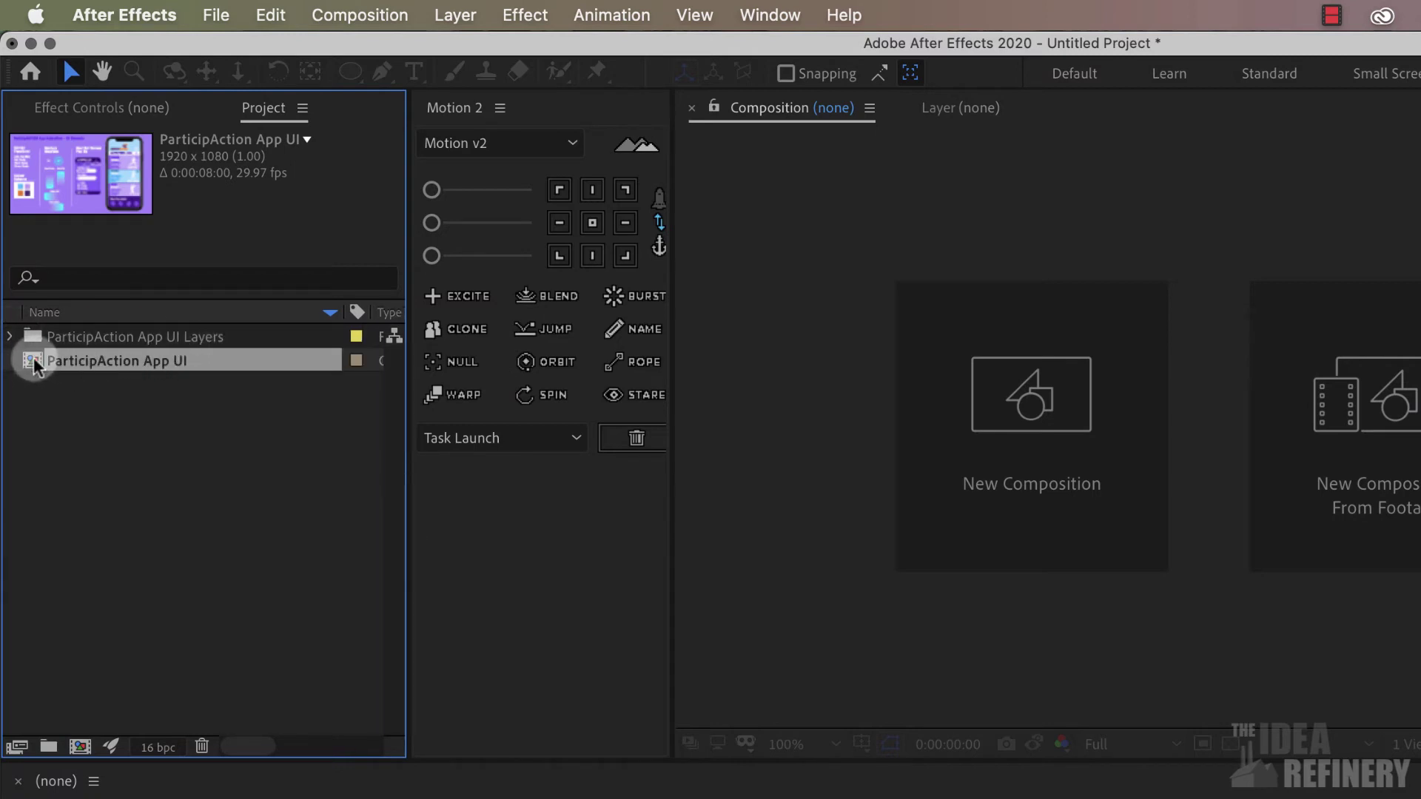
{"action": "double_click", "coordinate": [34, 362]}
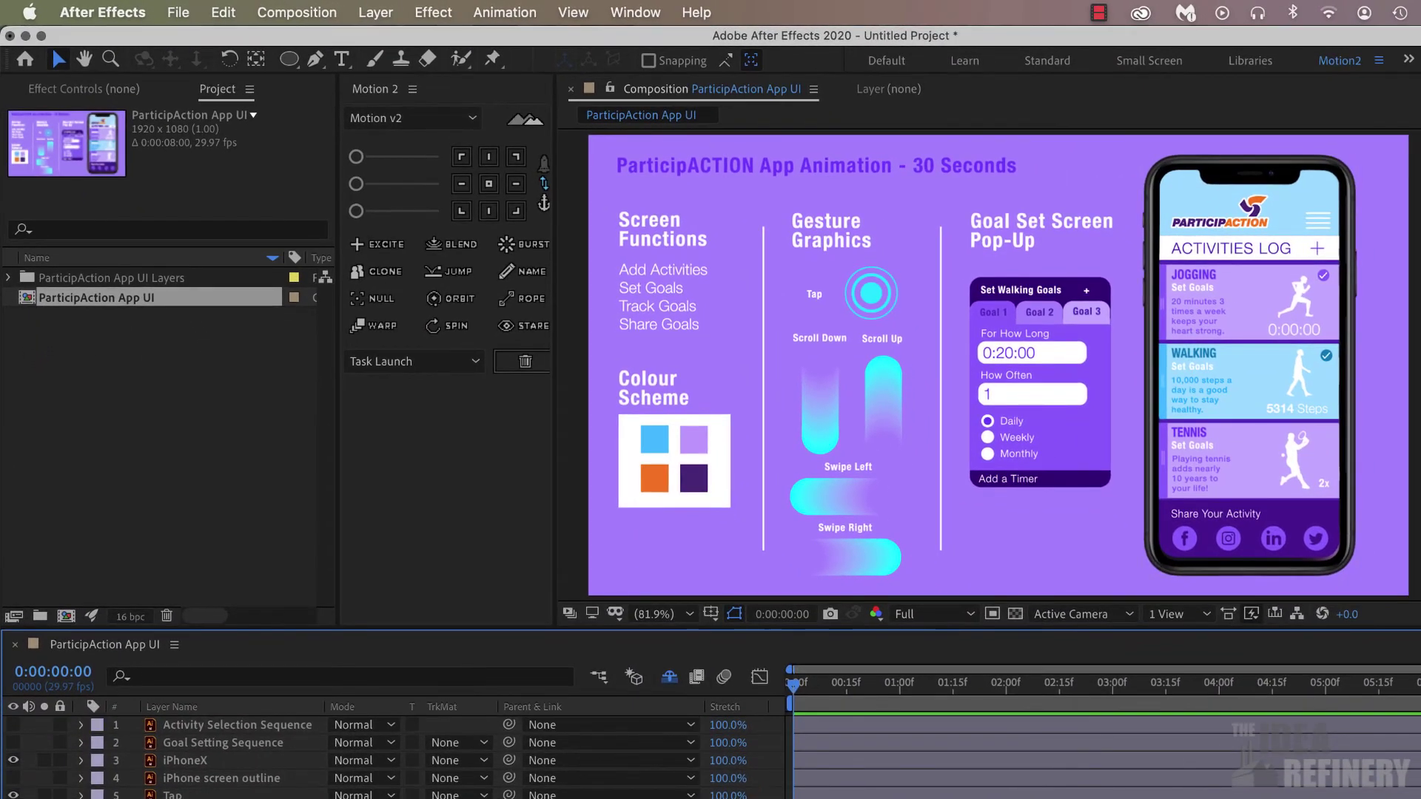
Delete the Activity Selection Sequence and Goal Setting Sequence layers from the composition
{"action": "scroll", "coordinate": [370, 756], "scroll_direction": "down", "scroll_amount": 10}
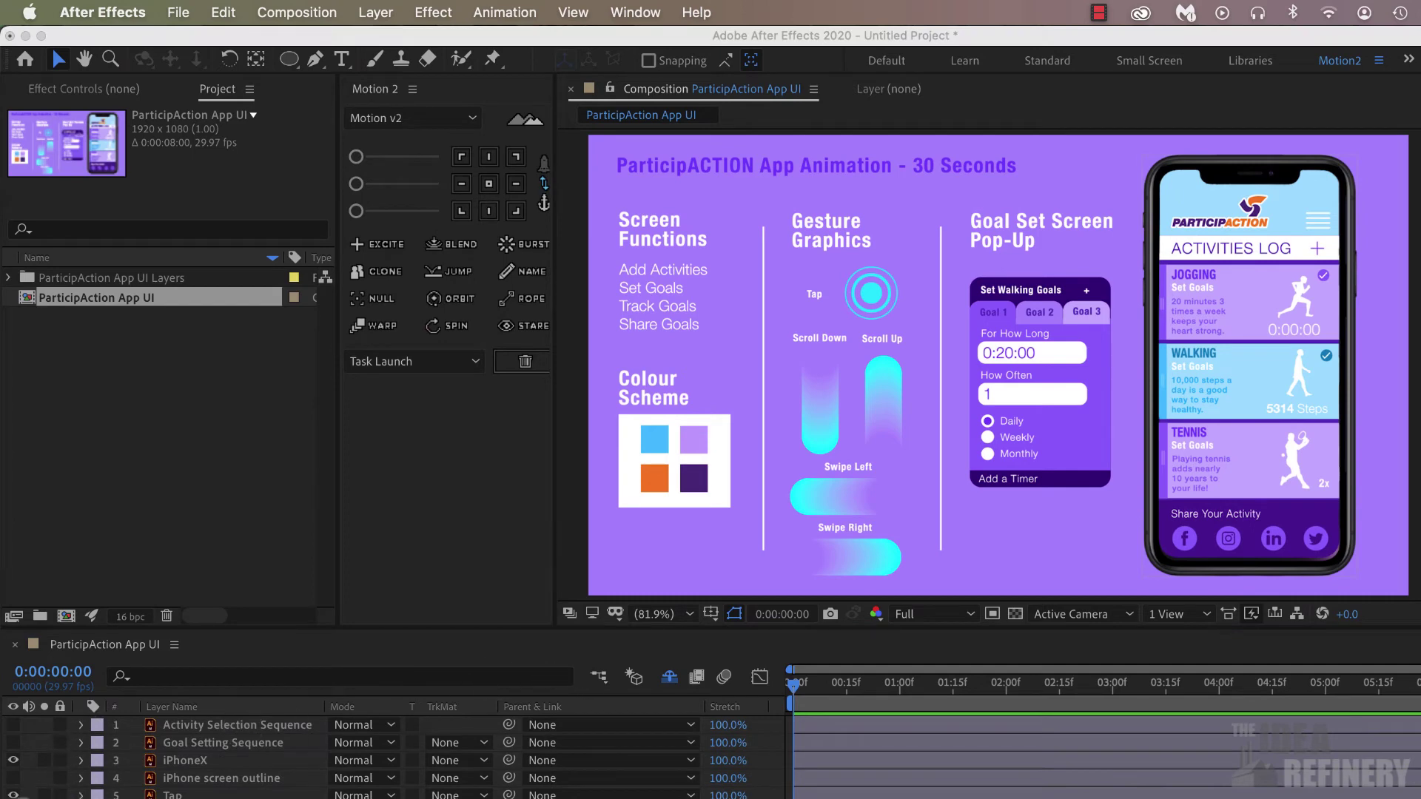
{"action": "left_click", "coordinate": [83, 757]}
{"action": "left_click", "coordinate": [207, 742]}
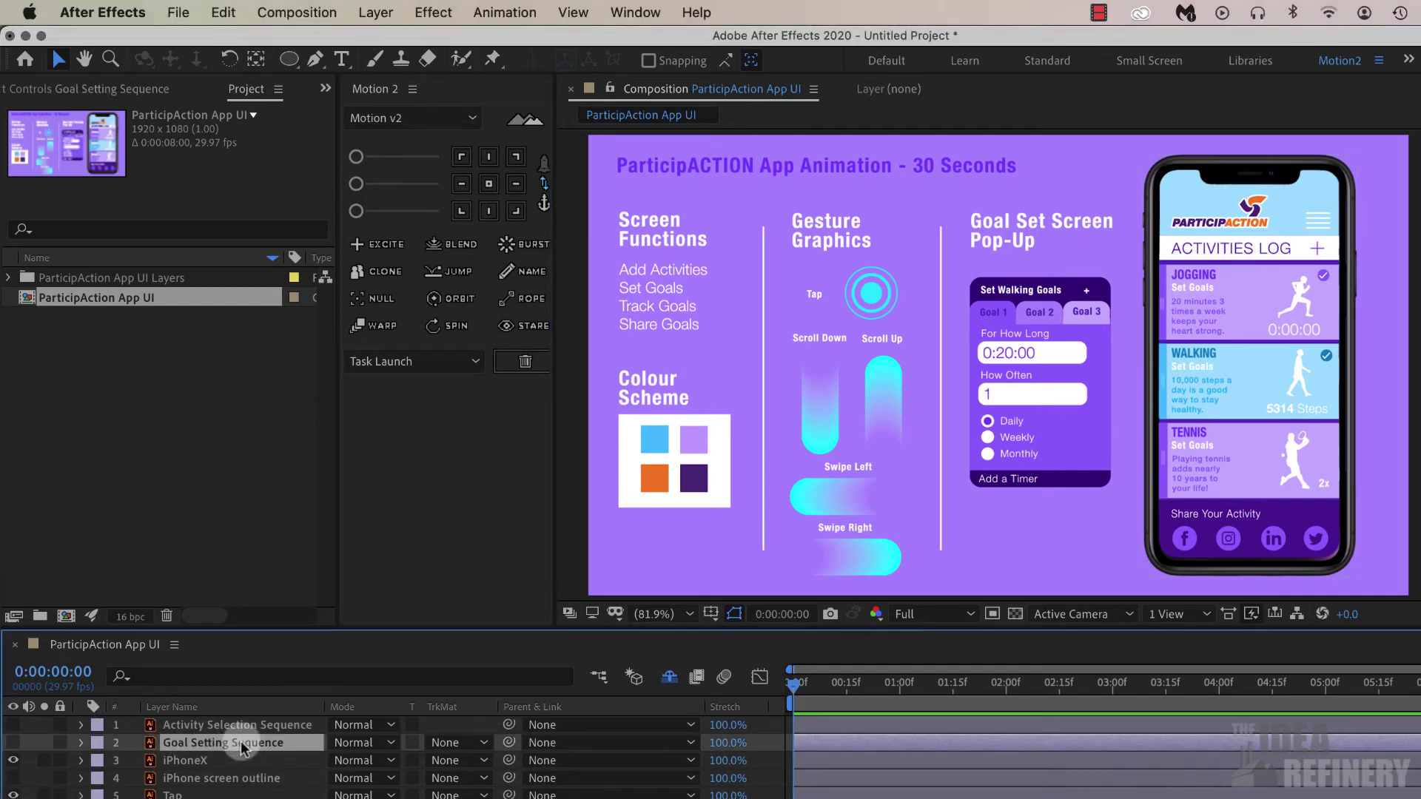
{"action": "left_click", "coordinate": [222, 725]}
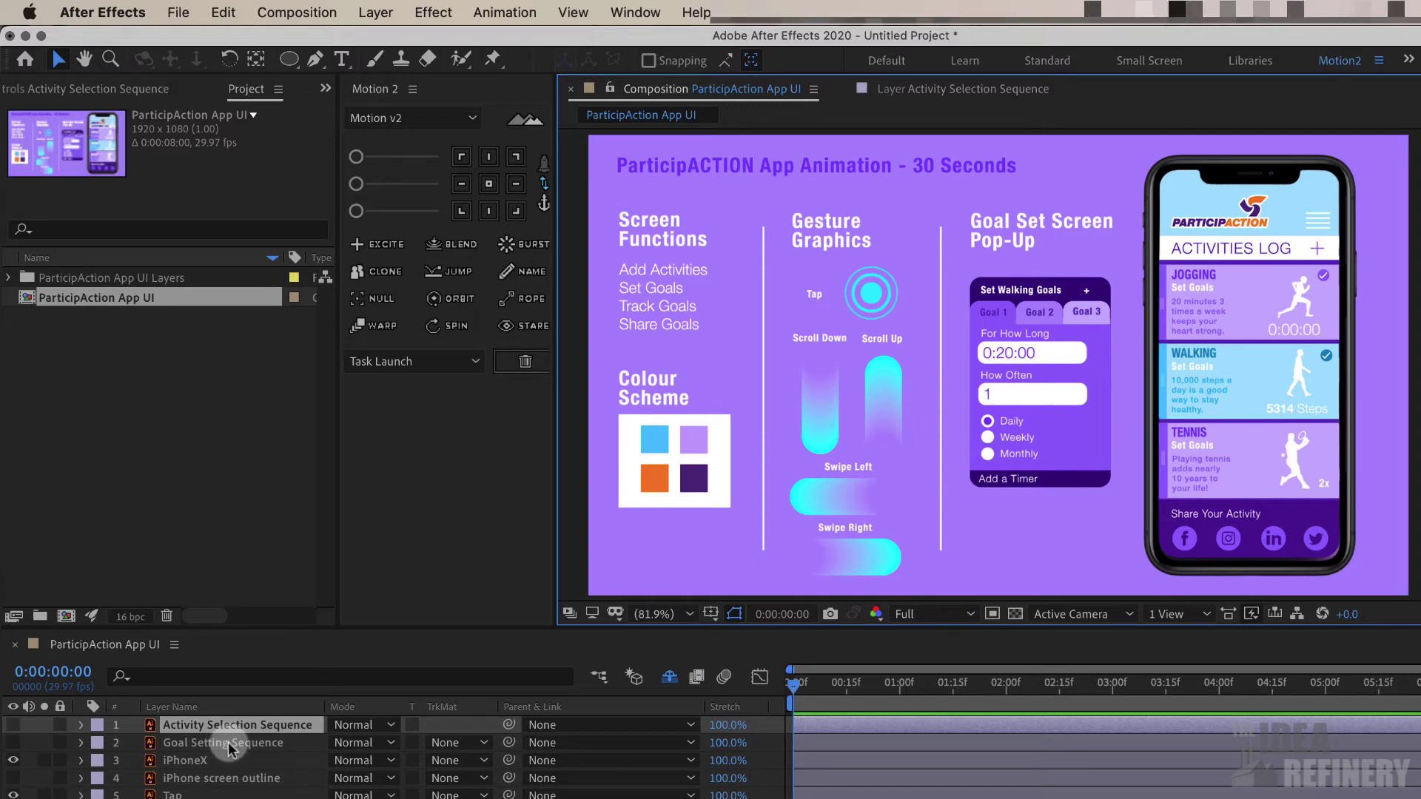
{"action": "left_click", "coordinate": [238, 742], "text": "shift"}
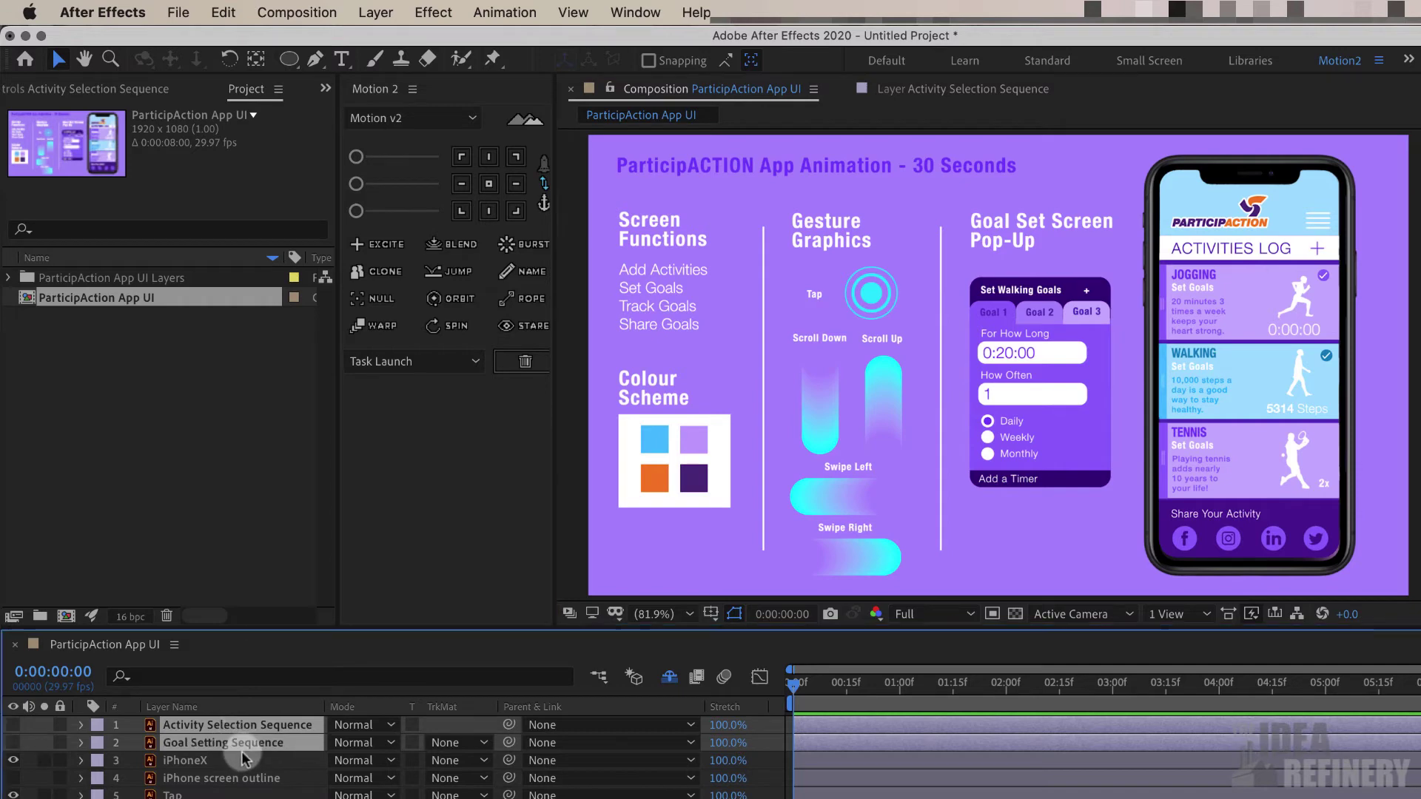
{"action": "key", "text": "Delete"}
Assign the Red label colour to the iPhoneX, Footer, Header and BG layers
{"action": "left_click_drag", "start_coordinate": [292, 625], "coordinate": [309, 355]}
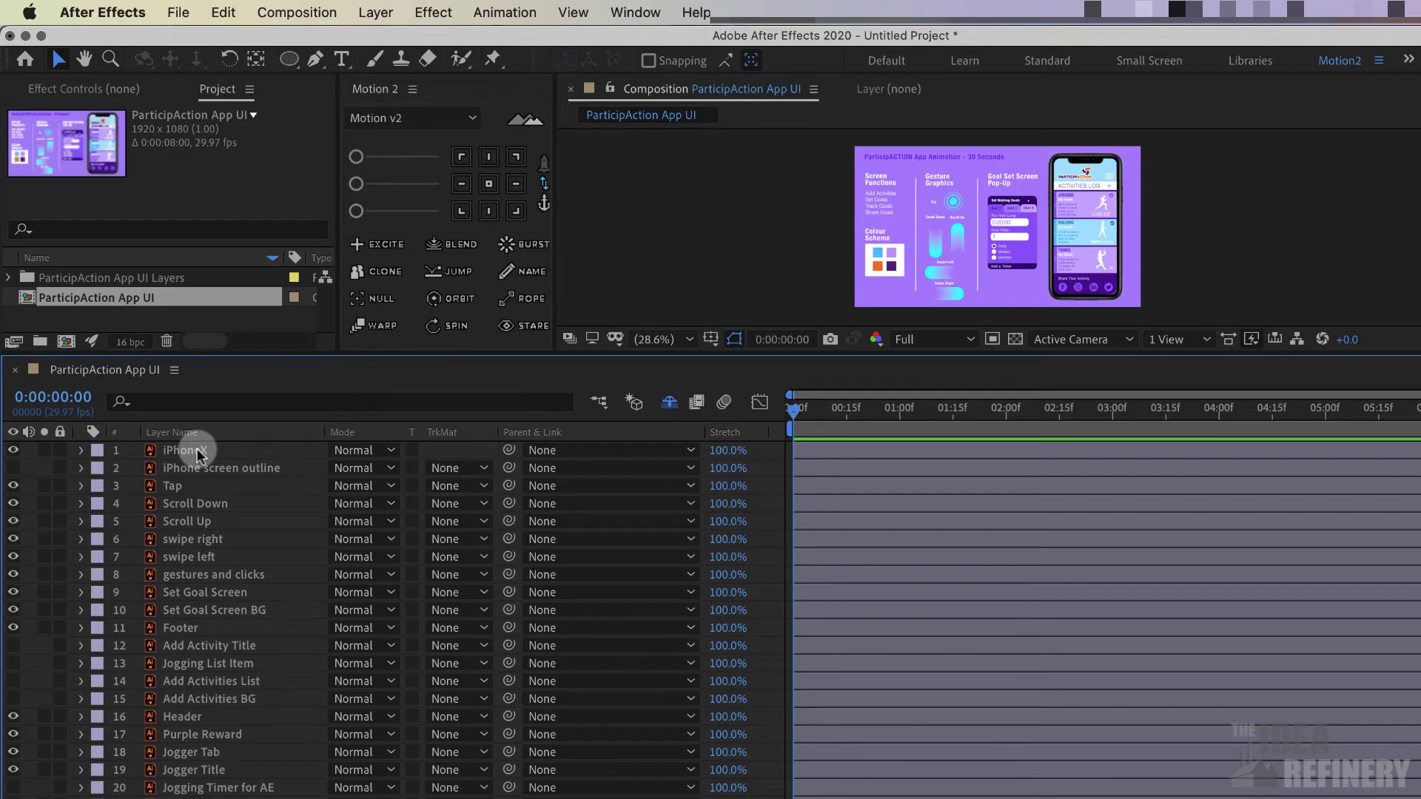
{"action": "left_click", "coordinate": [198, 453]}
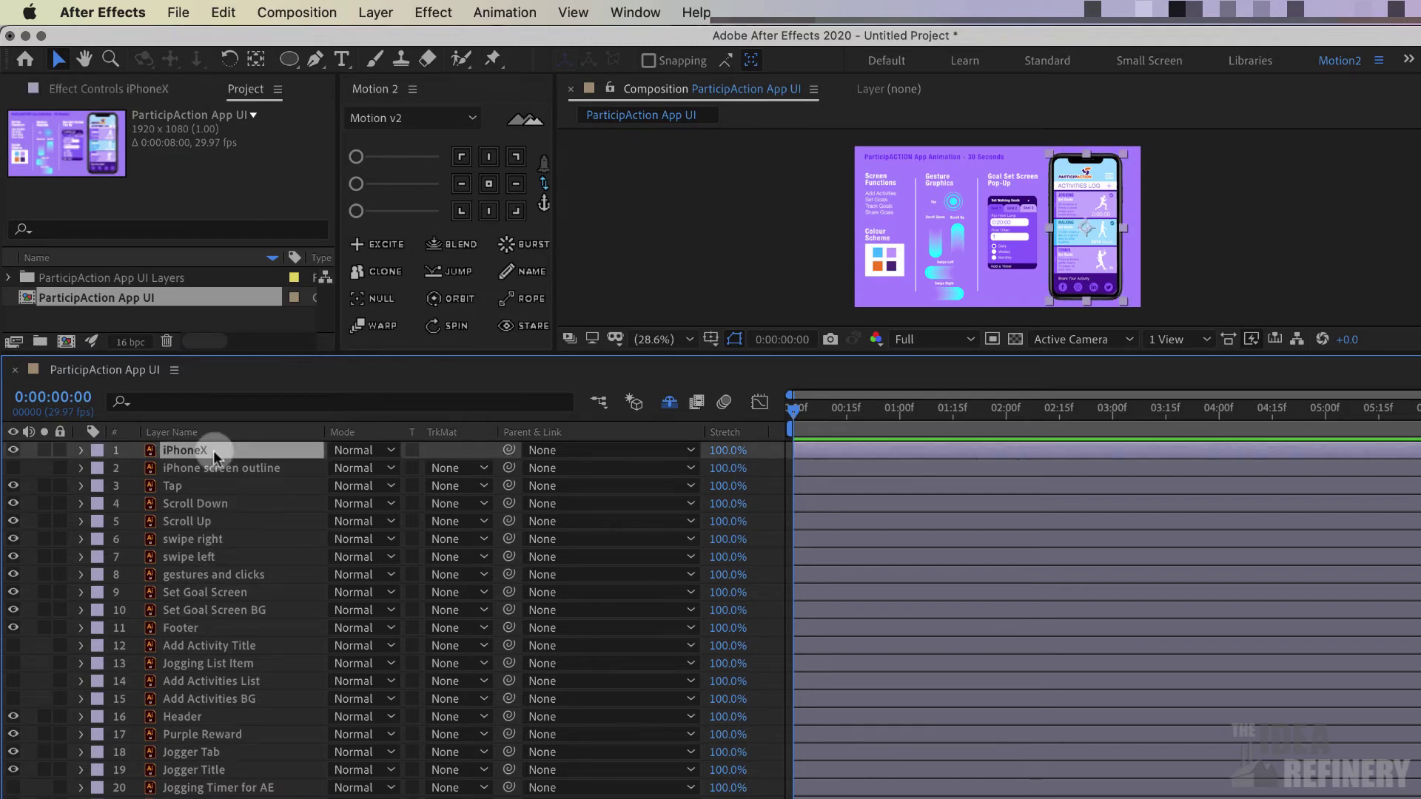
{"action": "left_click", "coordinate": [197, 631], "text": "super"}
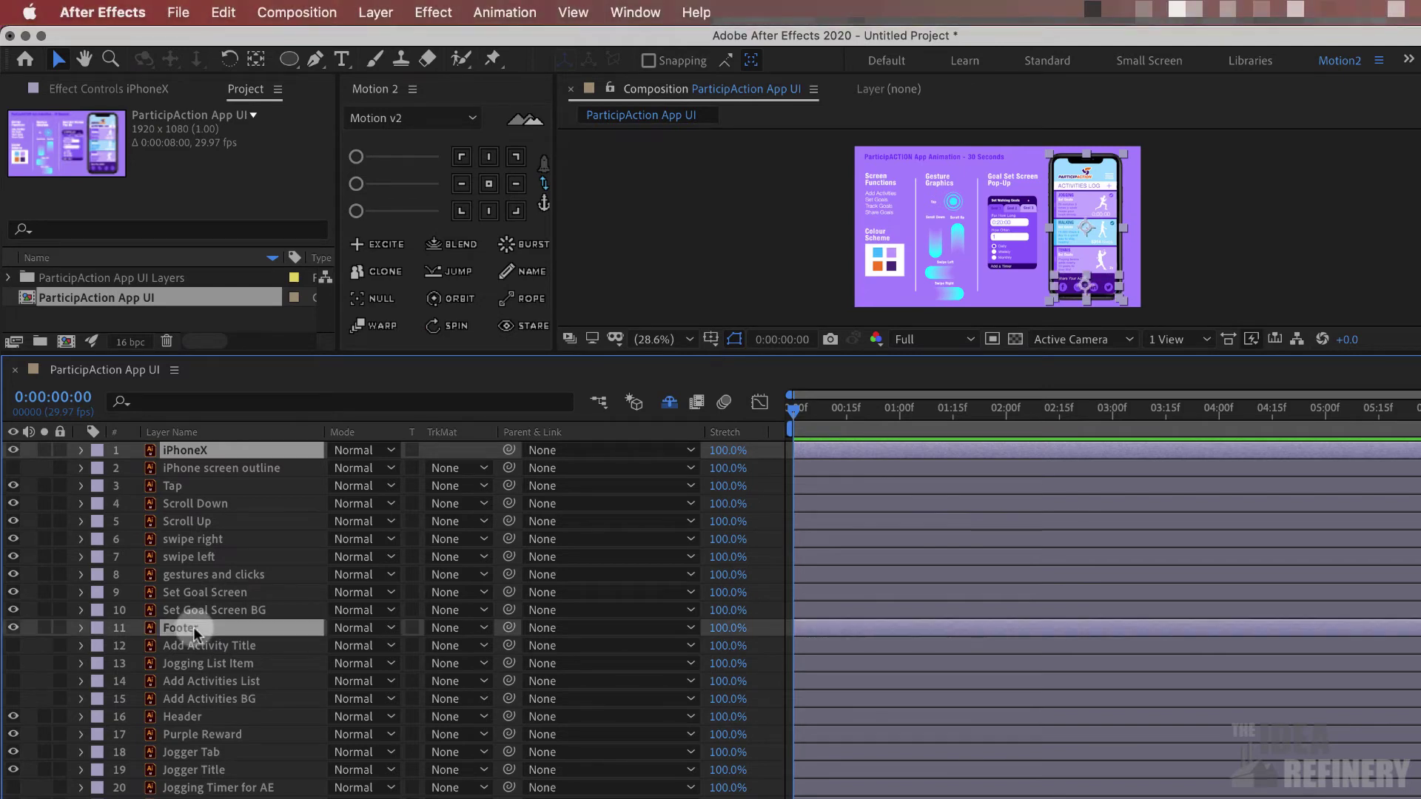
{"action": "left_click", "coordinate": [197, 719], "text": "super"}
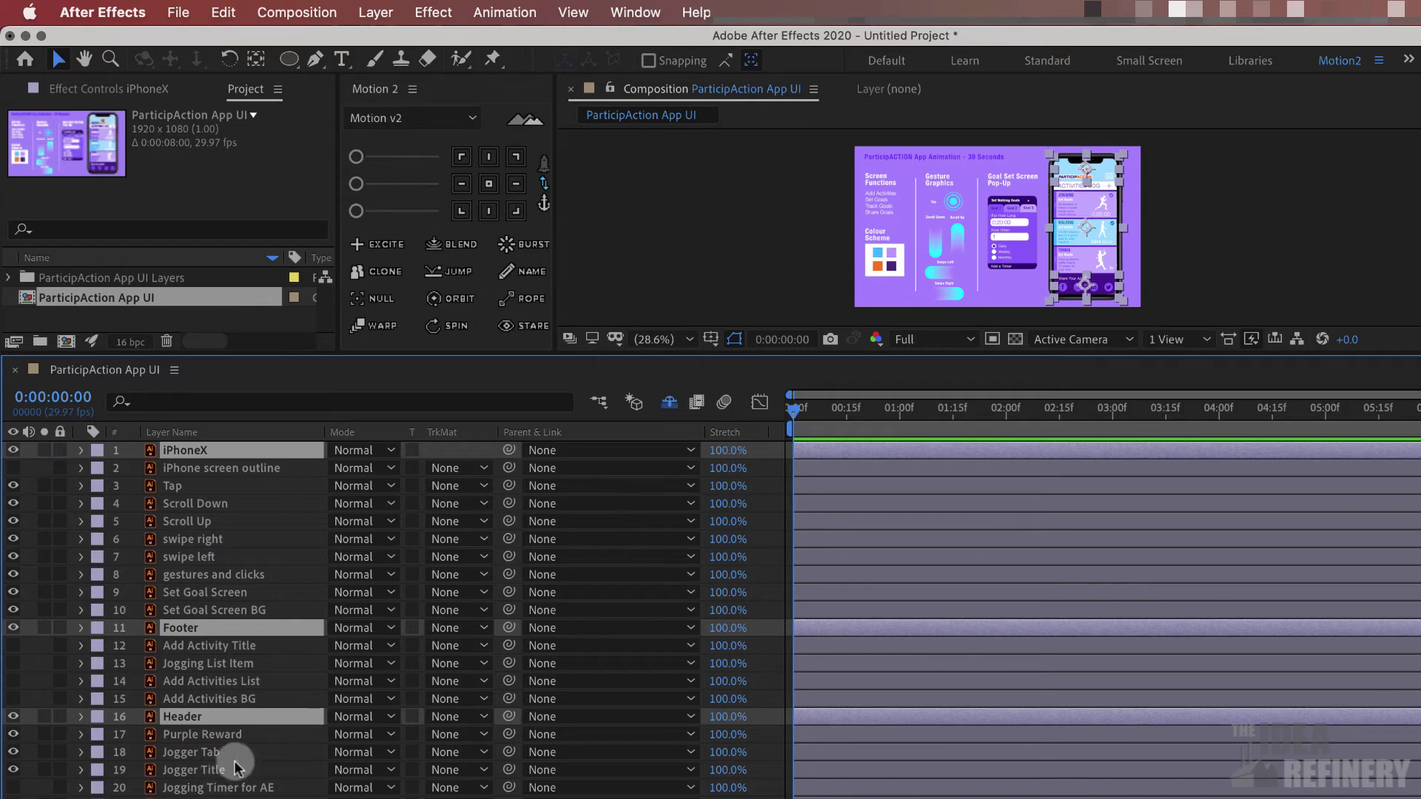
{"action": "key", "text": "space"}
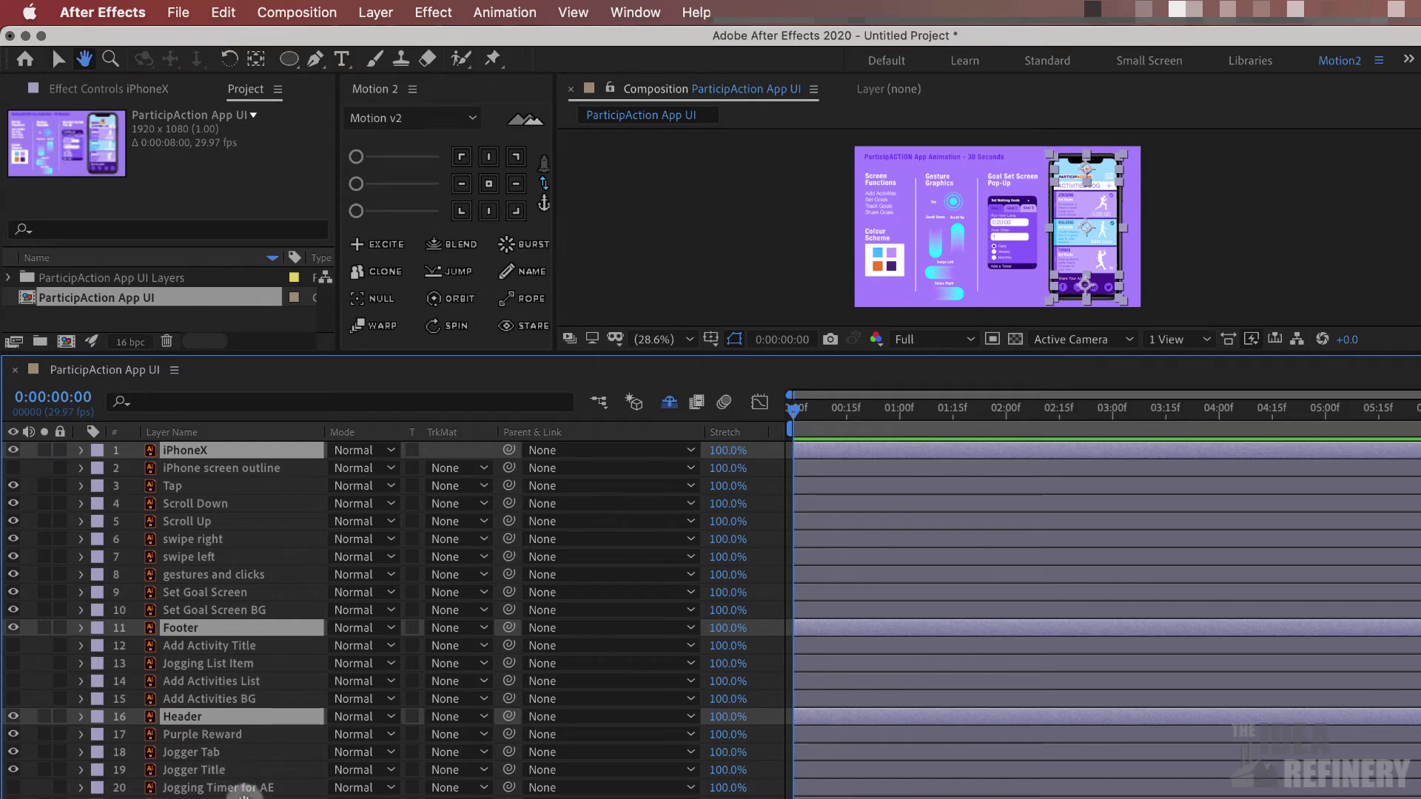
{"action": "scroll", "coordinate": [237, 785], "scroll_direction": "down", "scroll_amount": 2}
{"action": "left_click_drag", "start_coordinate": [245, 796], "coordinate": [264, 613]}
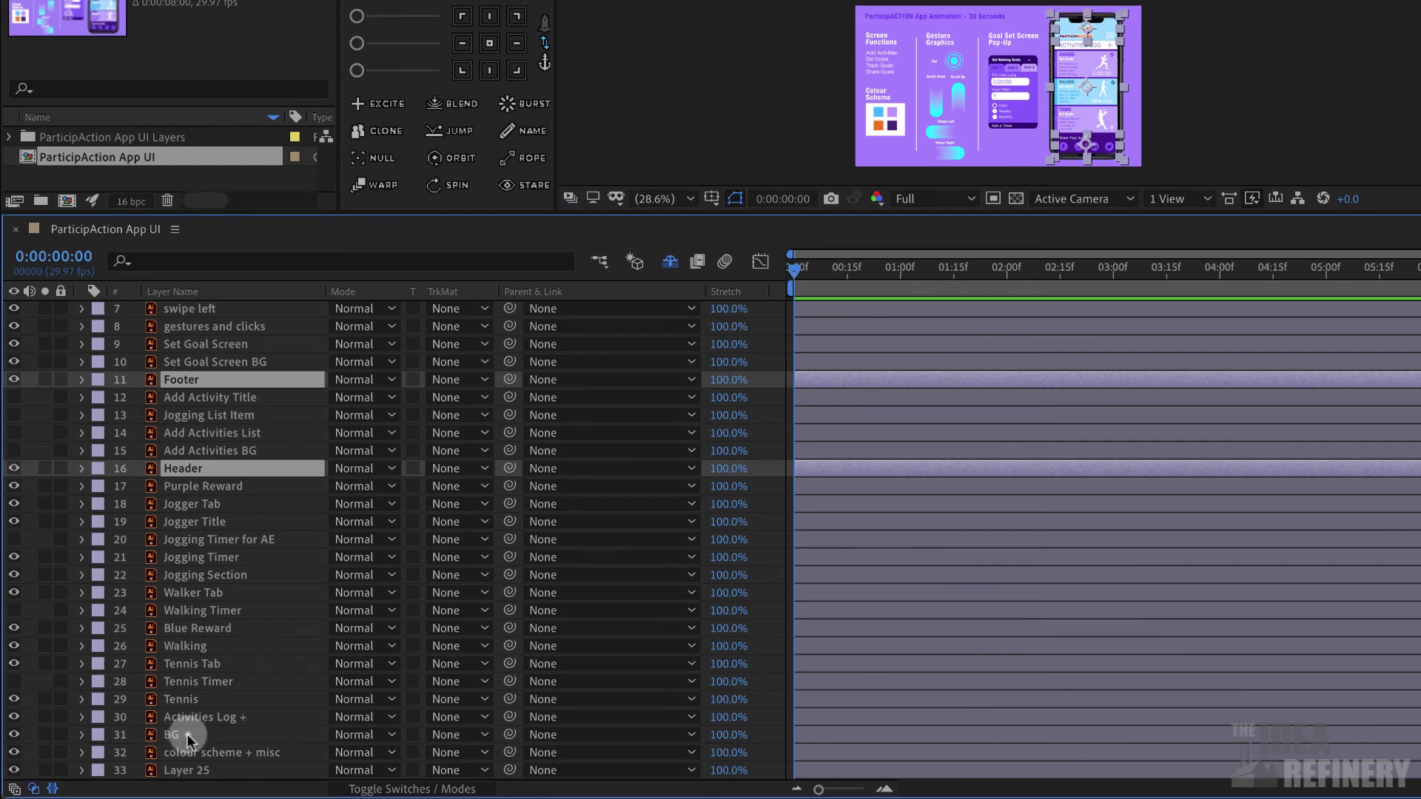
{"action": "left_click", "coordinate": [188, 734], "text": "super"}
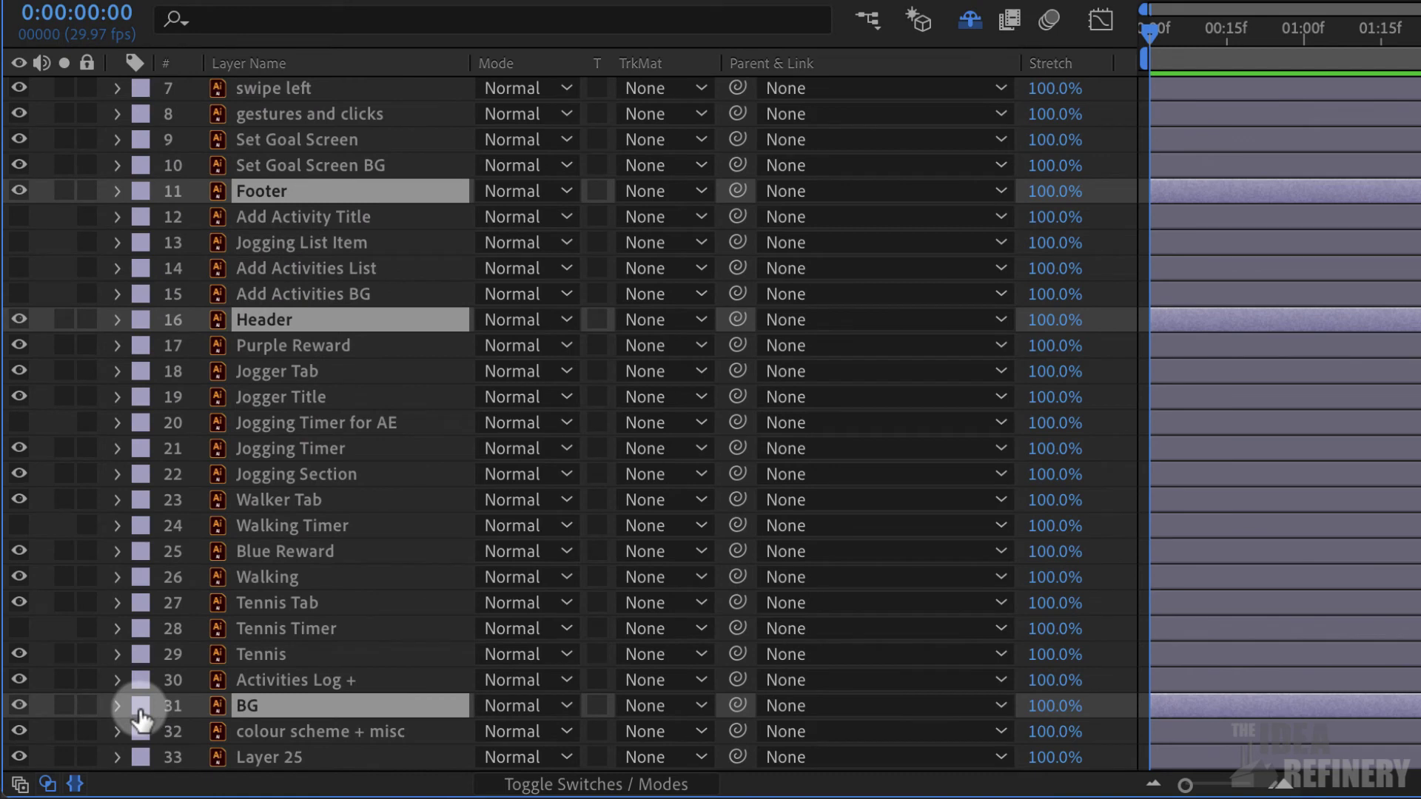
{"action": "left_click", "coordinate": [140, 709]}
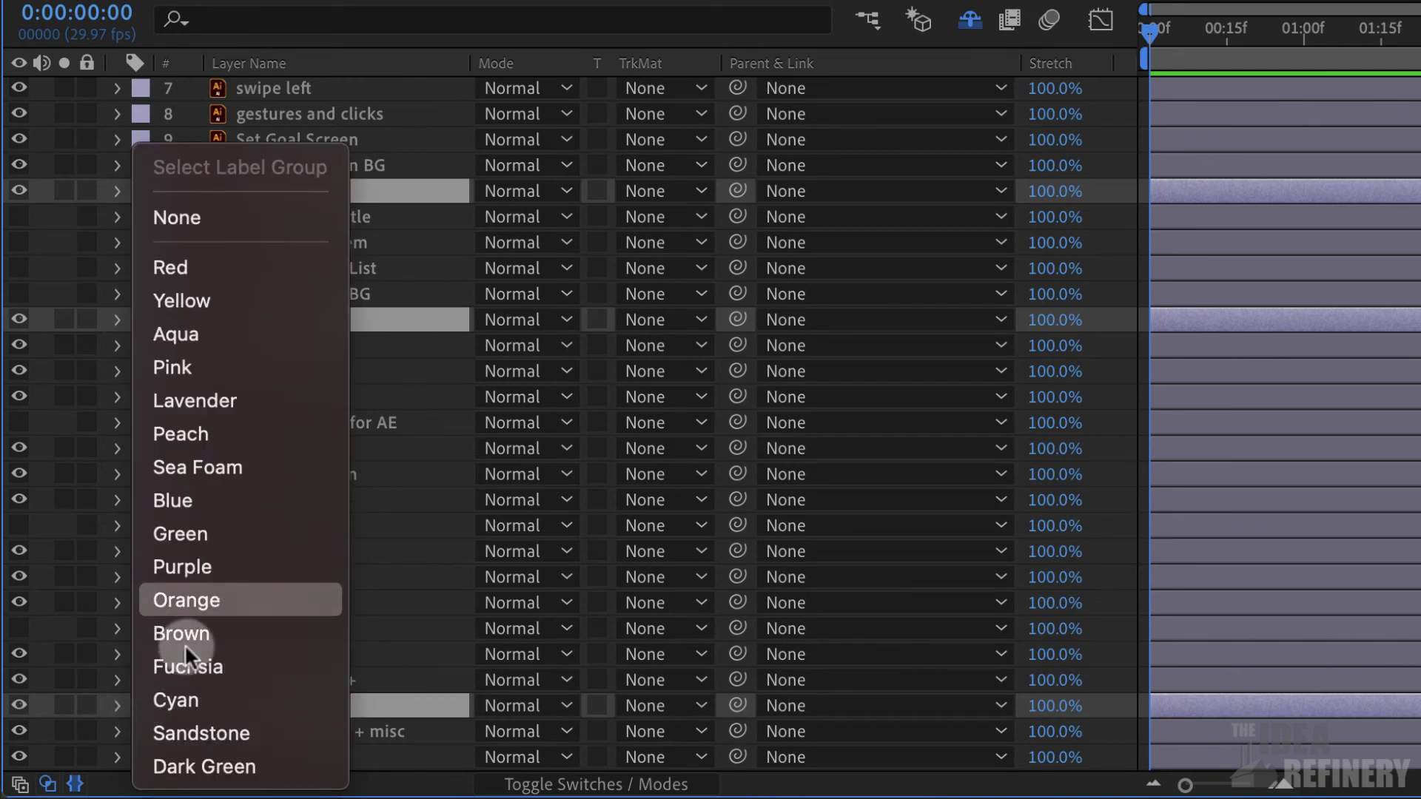
{"action": "left_click", "coordinate": [171, 268]}
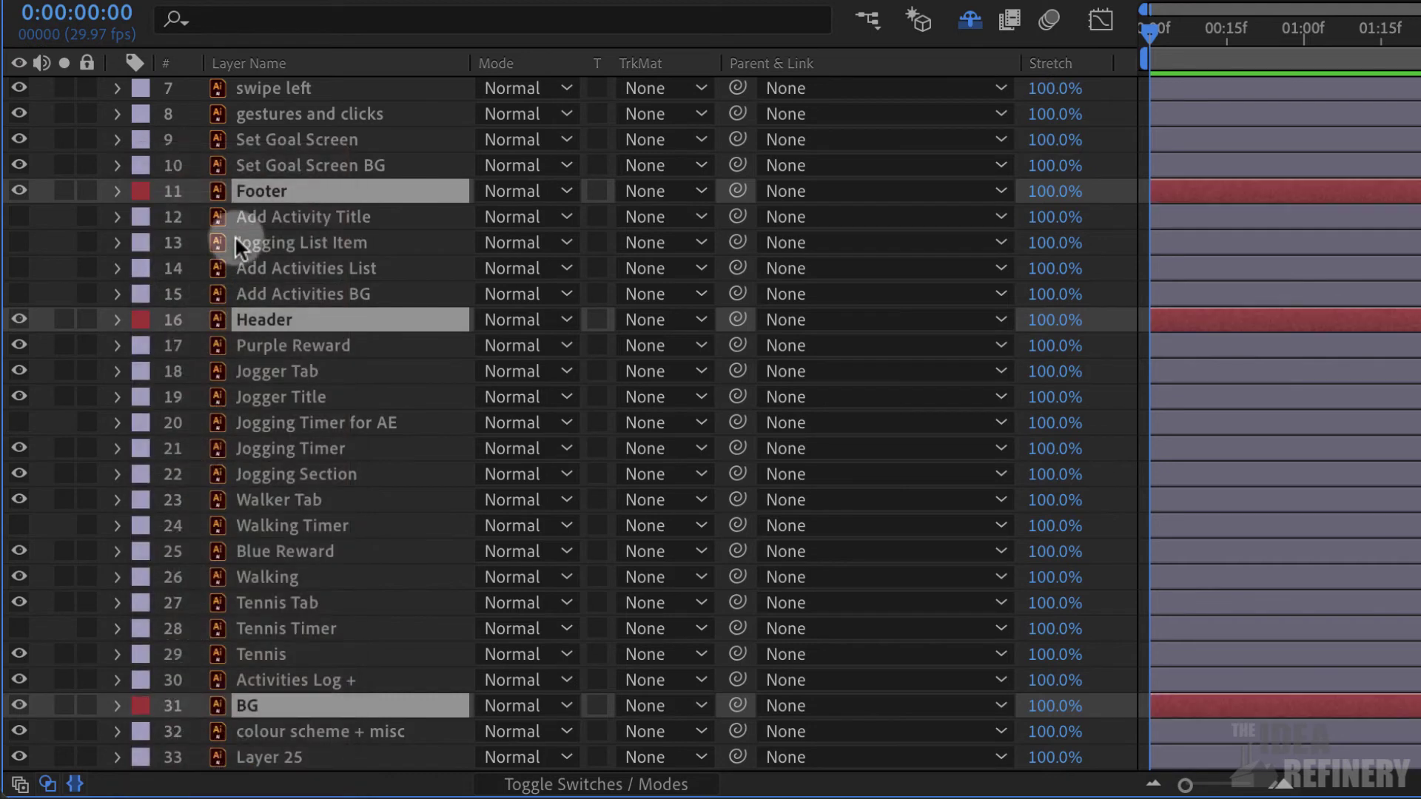
Move the Header layer directly beneath the Footer layer and select both layers
{"action": "left_click", "coordinate": [296, 317]}
{"action": "left_click_drag", "start_coordinate": [298, 317], "coordinate": [298, 204]}
{"action": "left_click", "coordinate": [298, 191], "text": "shift"}
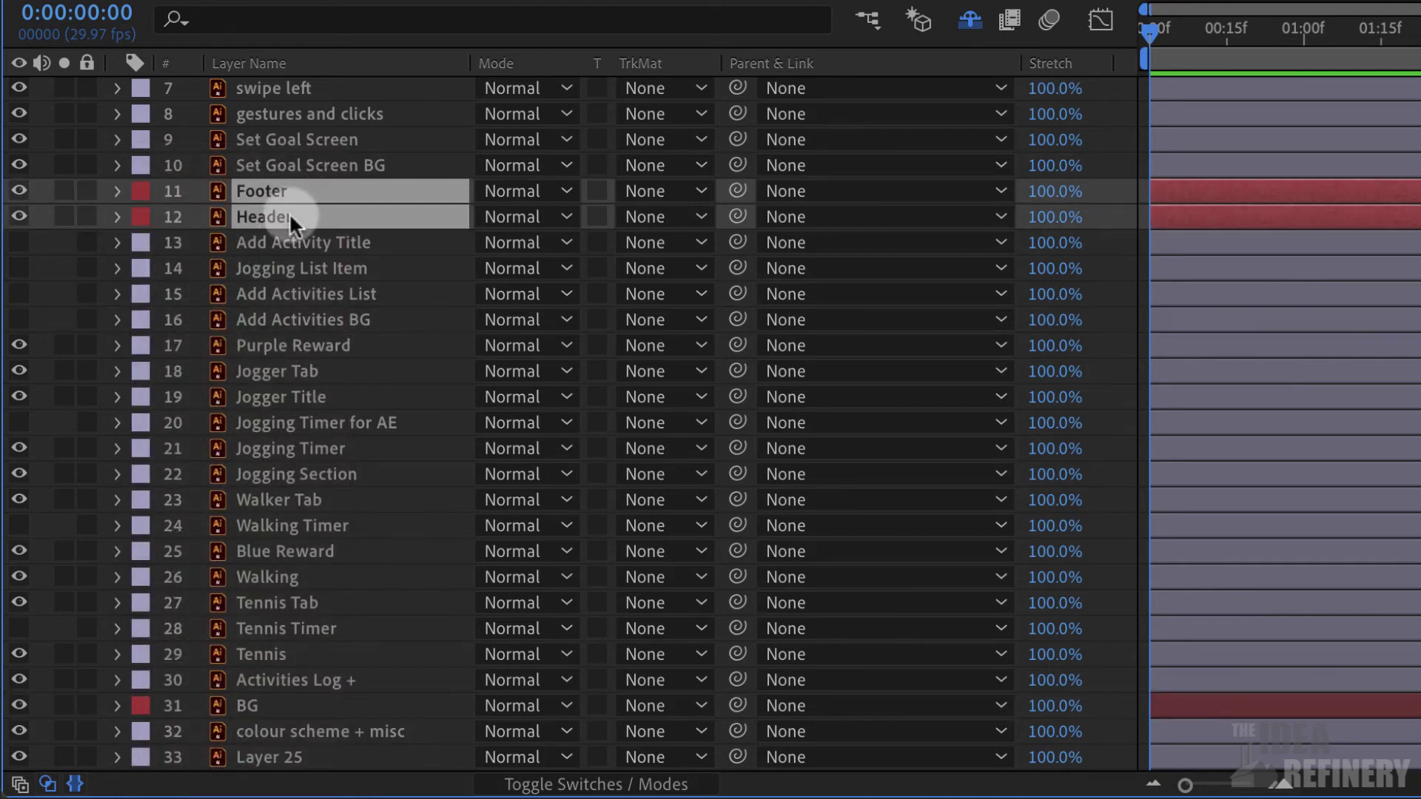
Assign the Yellow label colour to the gesture layers from Tap through gestures and clicks
{"action": "scroll", "coordinate": [277, 195], "scroll_direction": "up", "scroll_amount": 3}
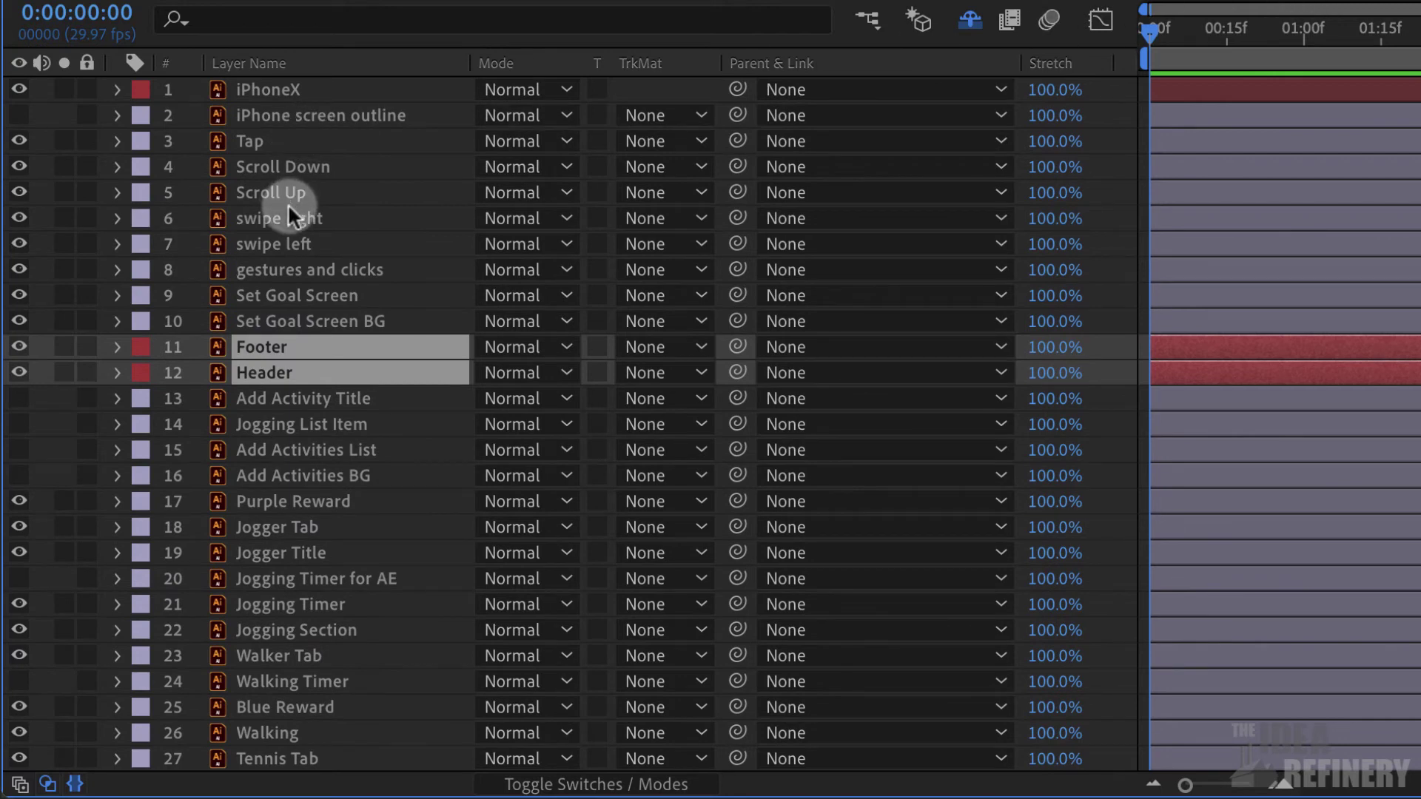
{"action": "left_click", "coordinate": [317, 141]}
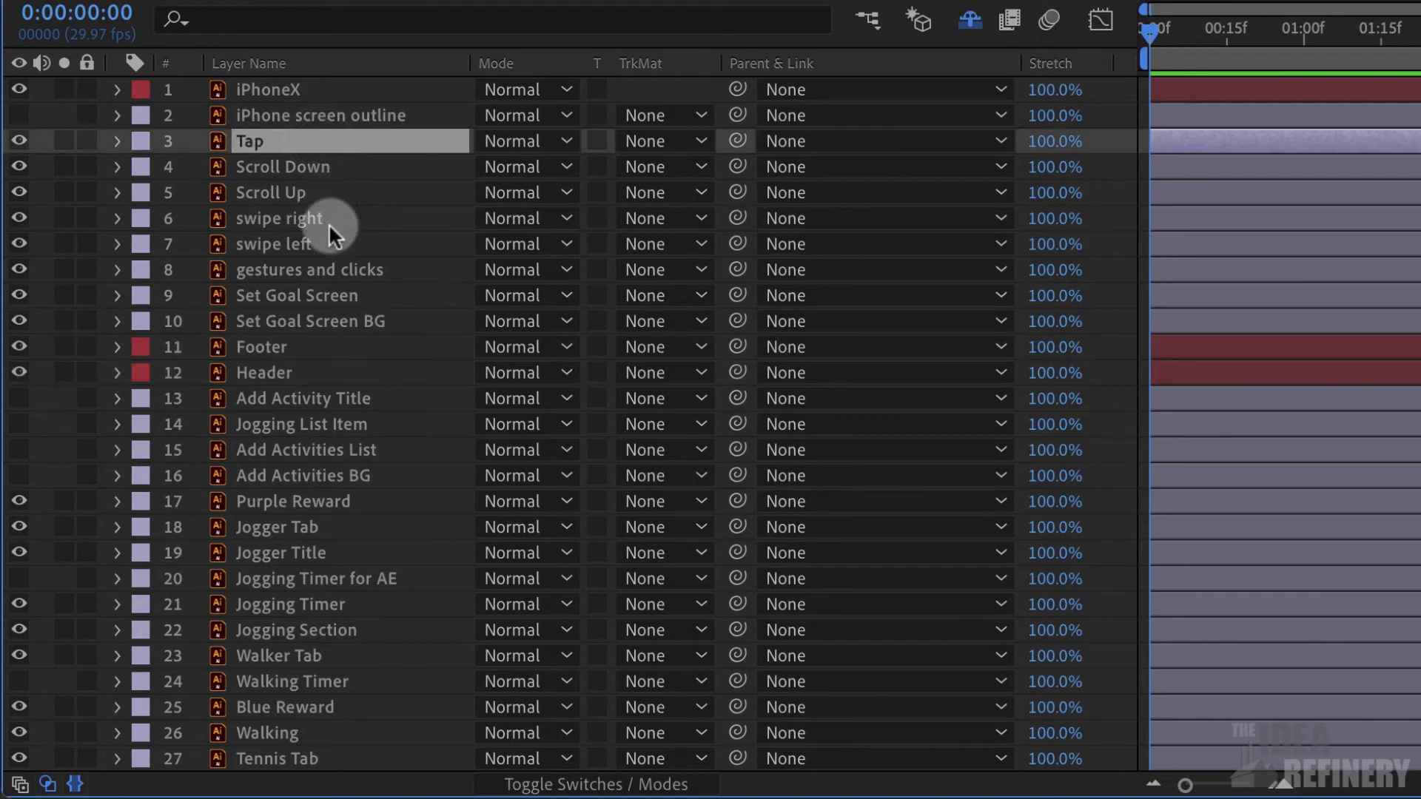
{"action": "left_click", "coordinate": [375, 268], "text": "shift"}
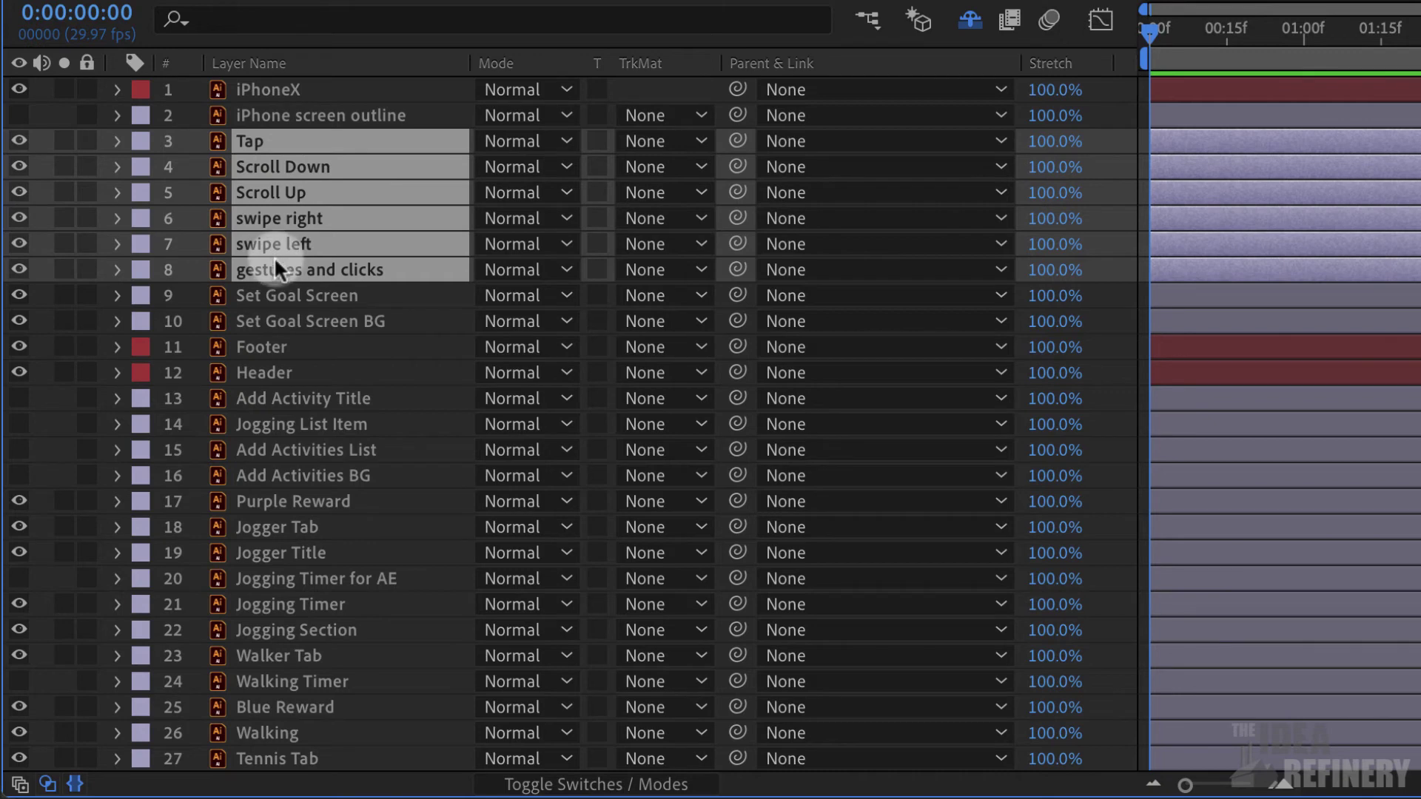
{"action": "left_click", "coordinate": [142, 166]}
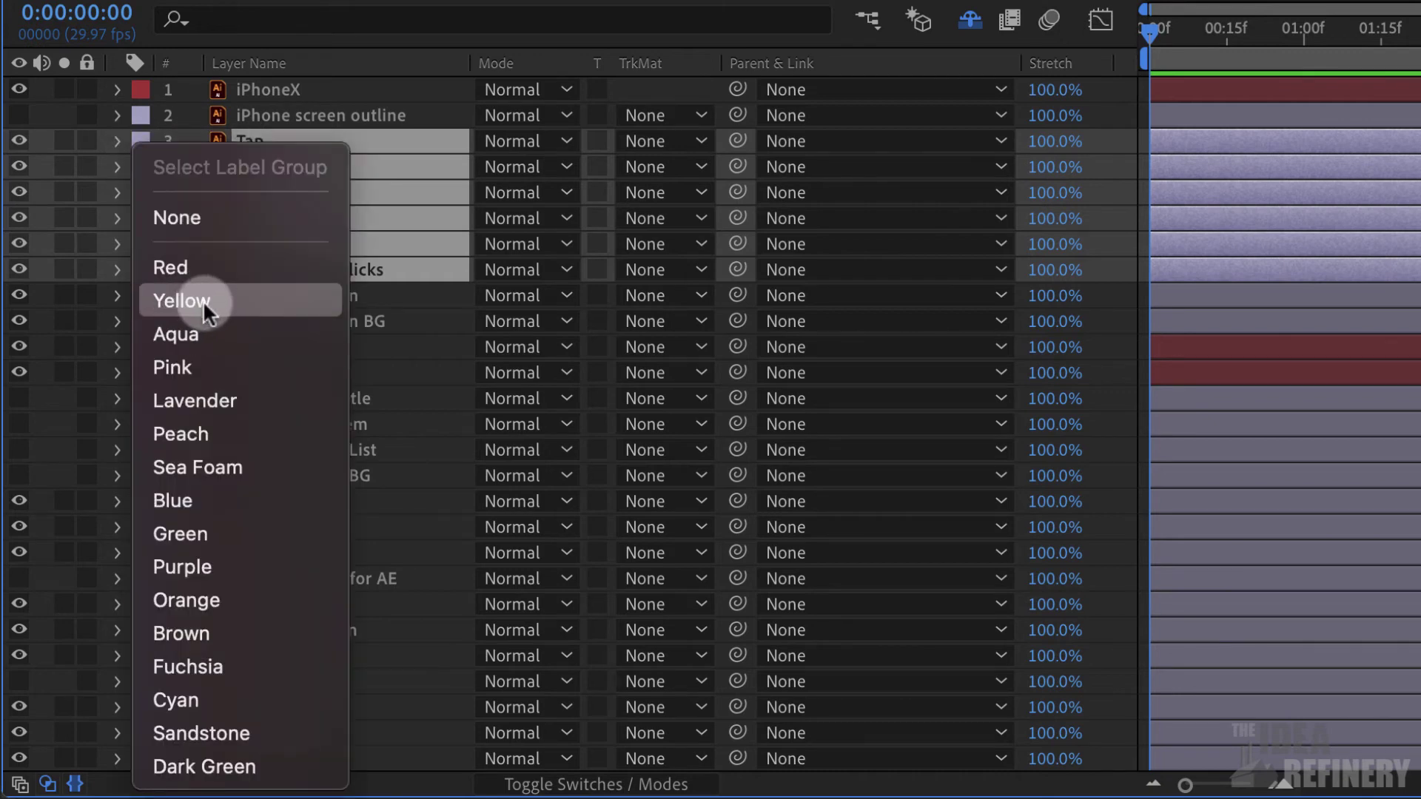
{"action": "left_click", "coordinate": [203, 301]}
Assign the Aqua label colour to the Set Goal Screen and Set Goal Screen BG layers
{"action": "left_click", "coordinate": [292, 300]}
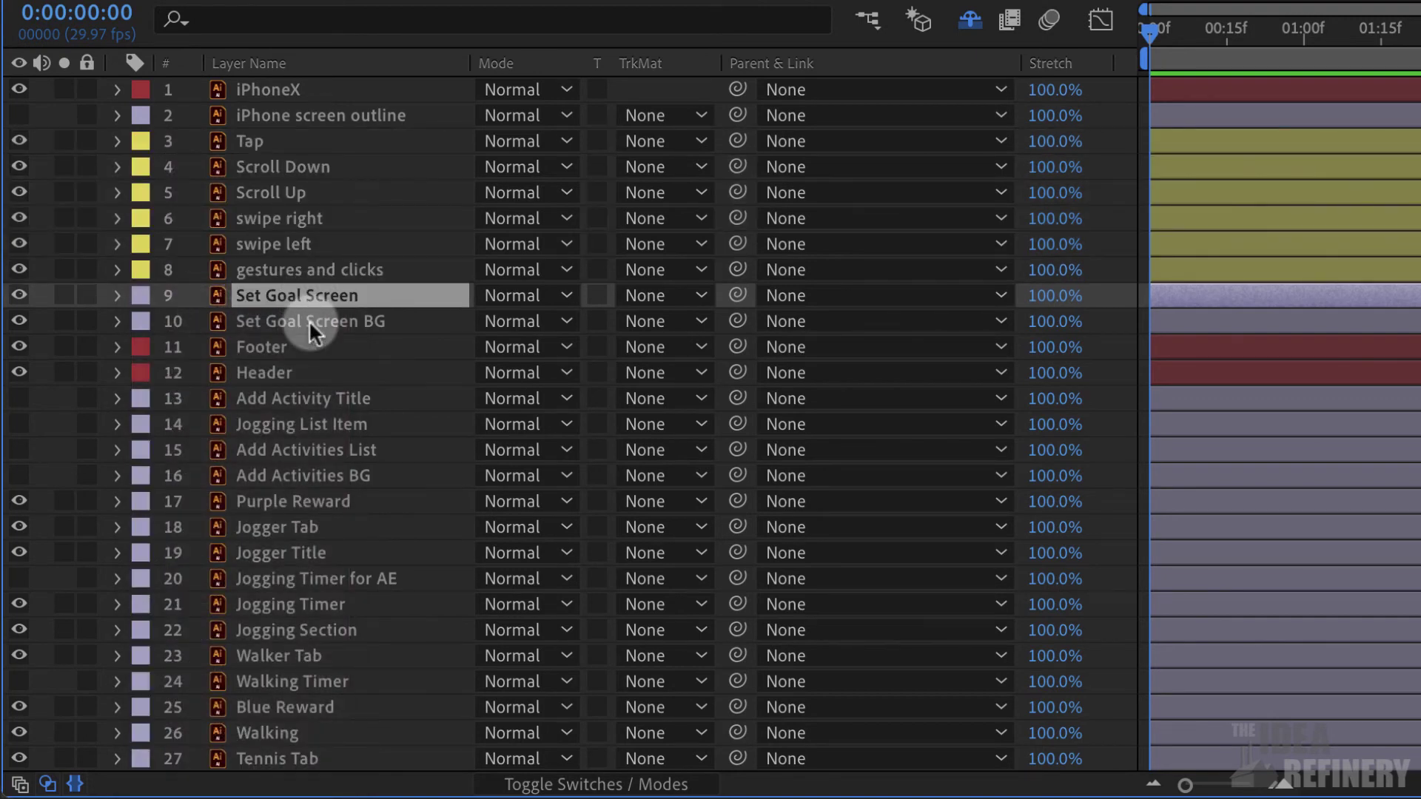
{"action": "left_click", "coordinate": [311, 324], "text": "shift"}
{"action": "left_click", "coordinate": [141, 322]}
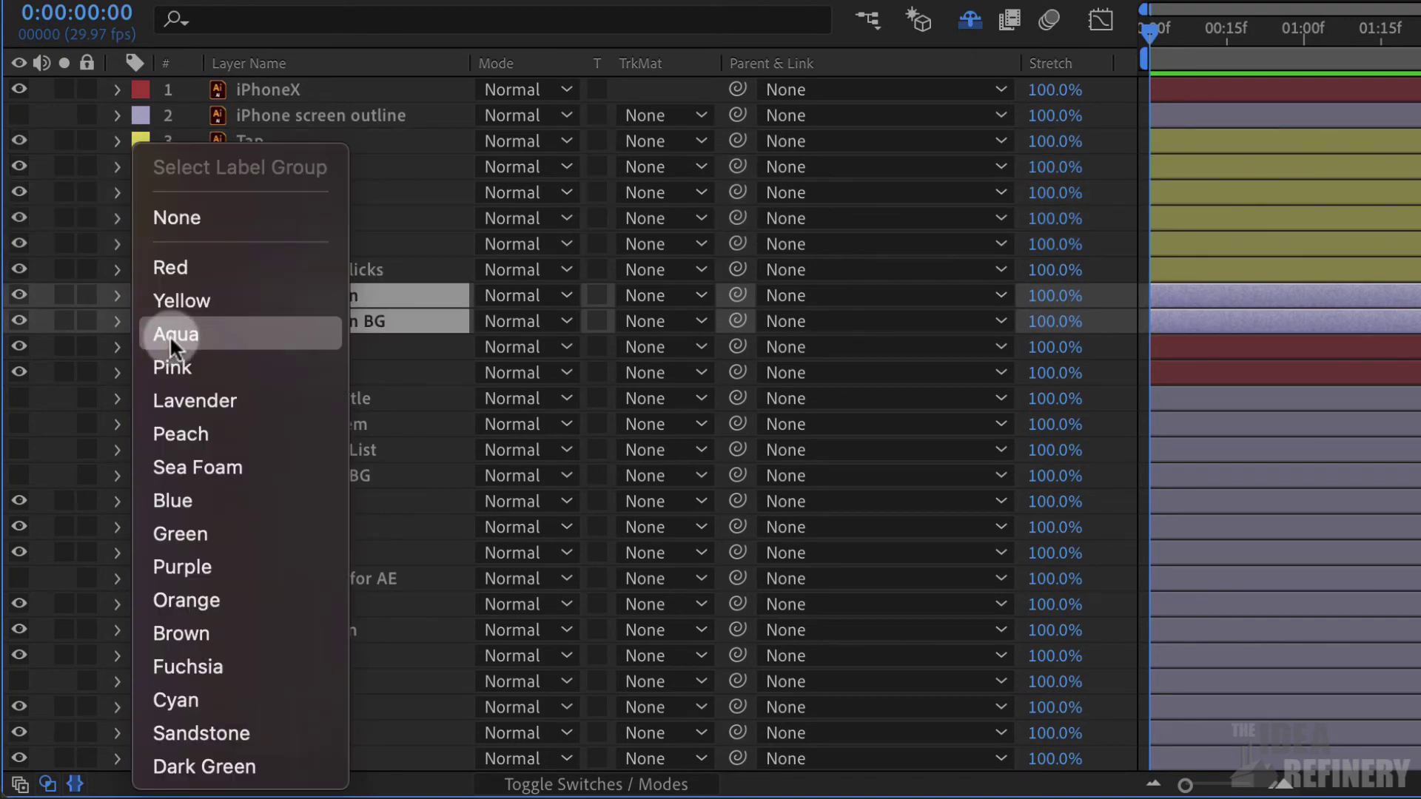
{"action": "left_click", "coordinate": [172, 336]}
Assign the Peach label colour to the four layers from Add Activity Title through Add Activities BG
{"action": "left_click", "coordinate": [316, 476]}
{"action": "left_click", "coordinate": [317, 399], "text": "shift"}
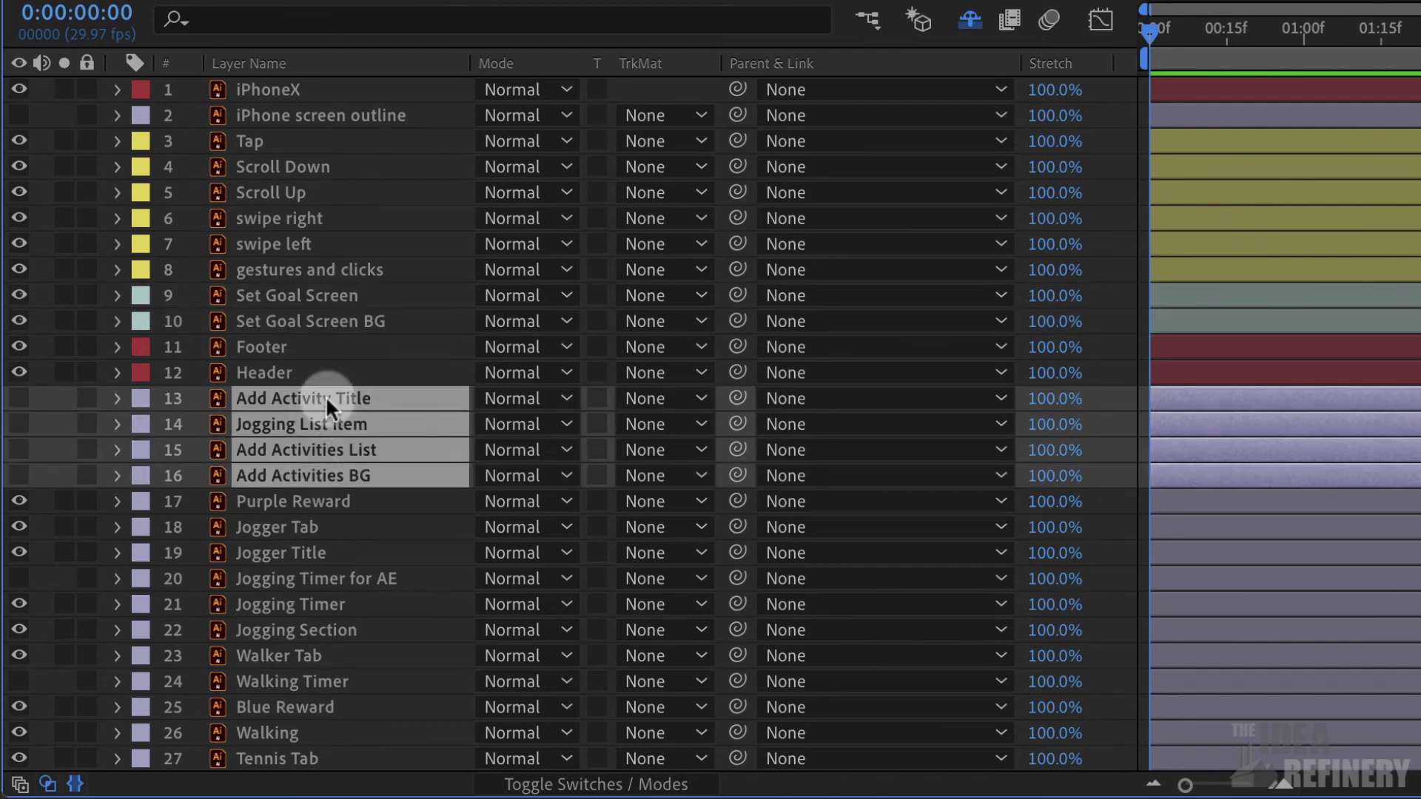
{"action": "left_click", "coordinate": [141, 399]}
{"action": "left_click", "coordinate": [179, 432]}
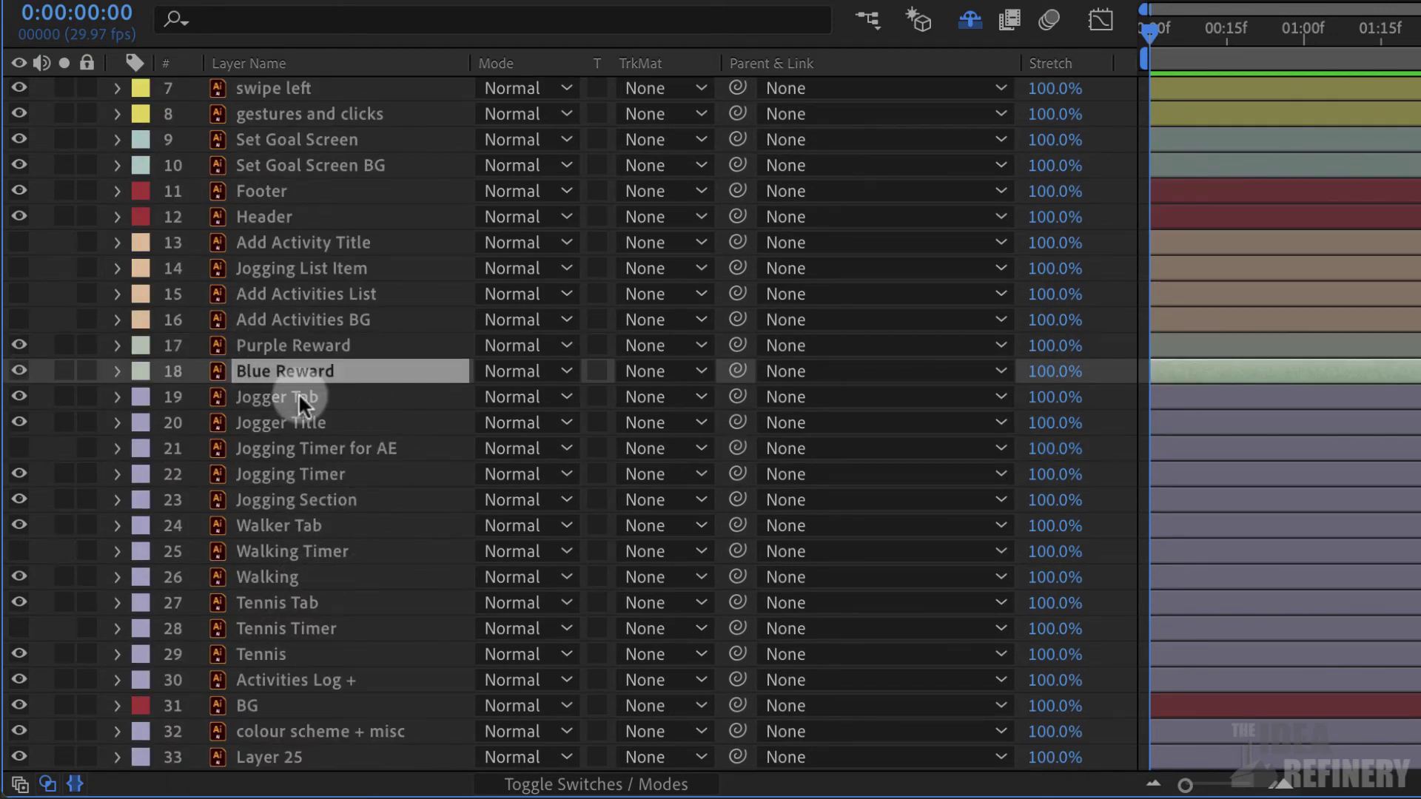
Label the layers from Jogger Tab through Jogging Section Blue, and Walker Tab, Walking Timer and Walking Purple
{"action": "left_click", "coordinate": [300, 394]}
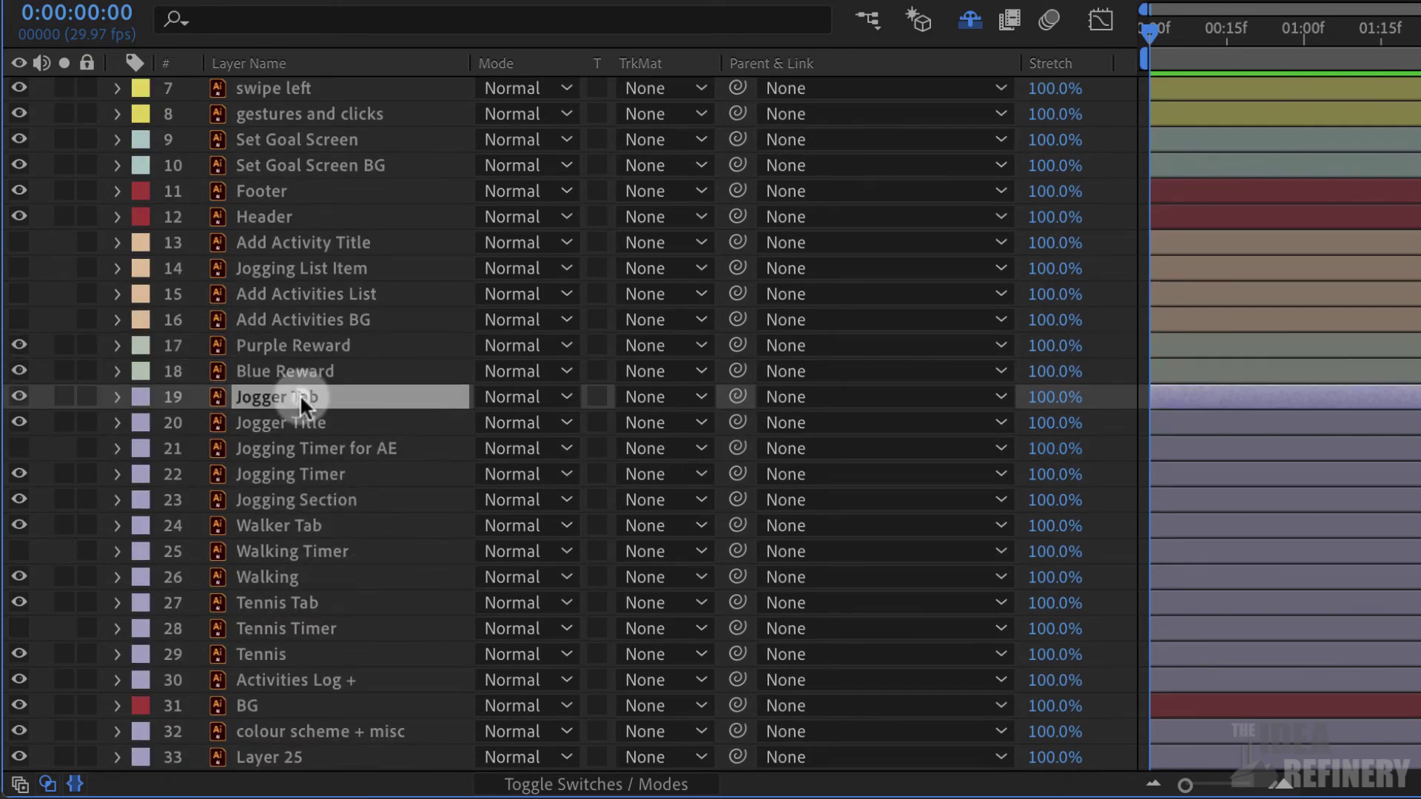
{"action": "left_click", "coordinate": [301, 525]}
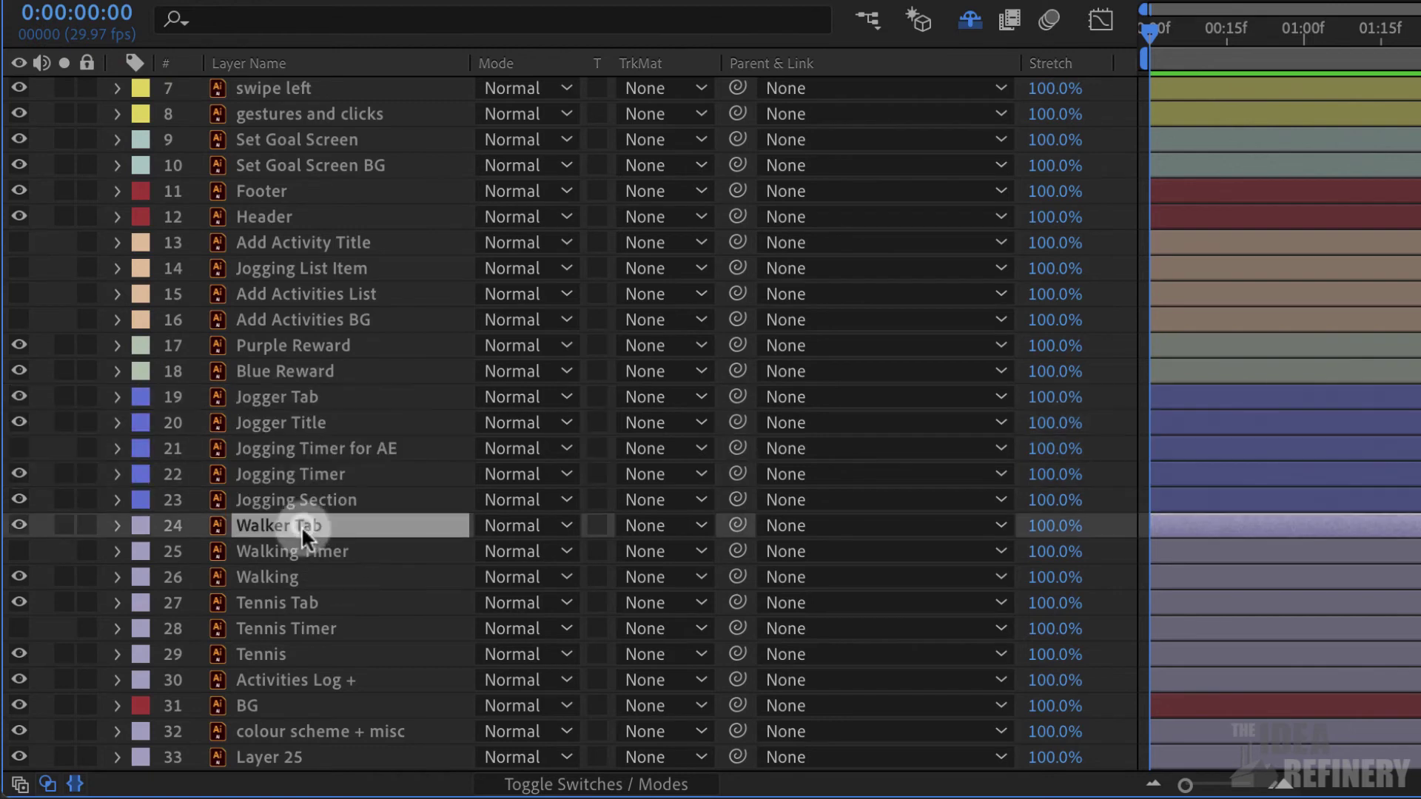
{"action": "left_click", "coordinate": [304, 581], "text": "shift"}
Give Tennis Tab, Tennis Timer and Tennis a shared label colour, and label the Activities Log + layer Red
{"action": "left_click", "coordinate": [279, 604]}
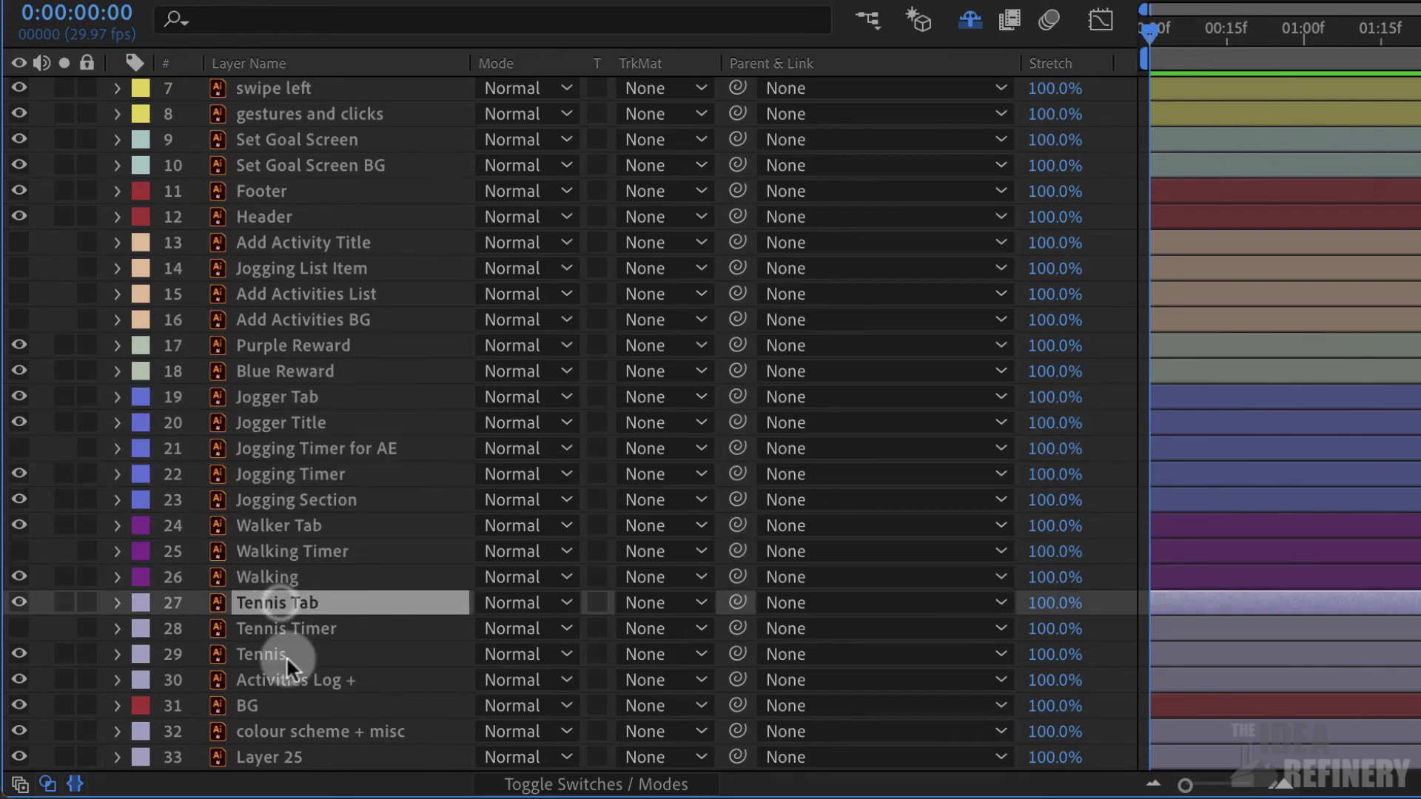
{"action": "left_click", "coordinate": [286, 655], "text": "shift"}
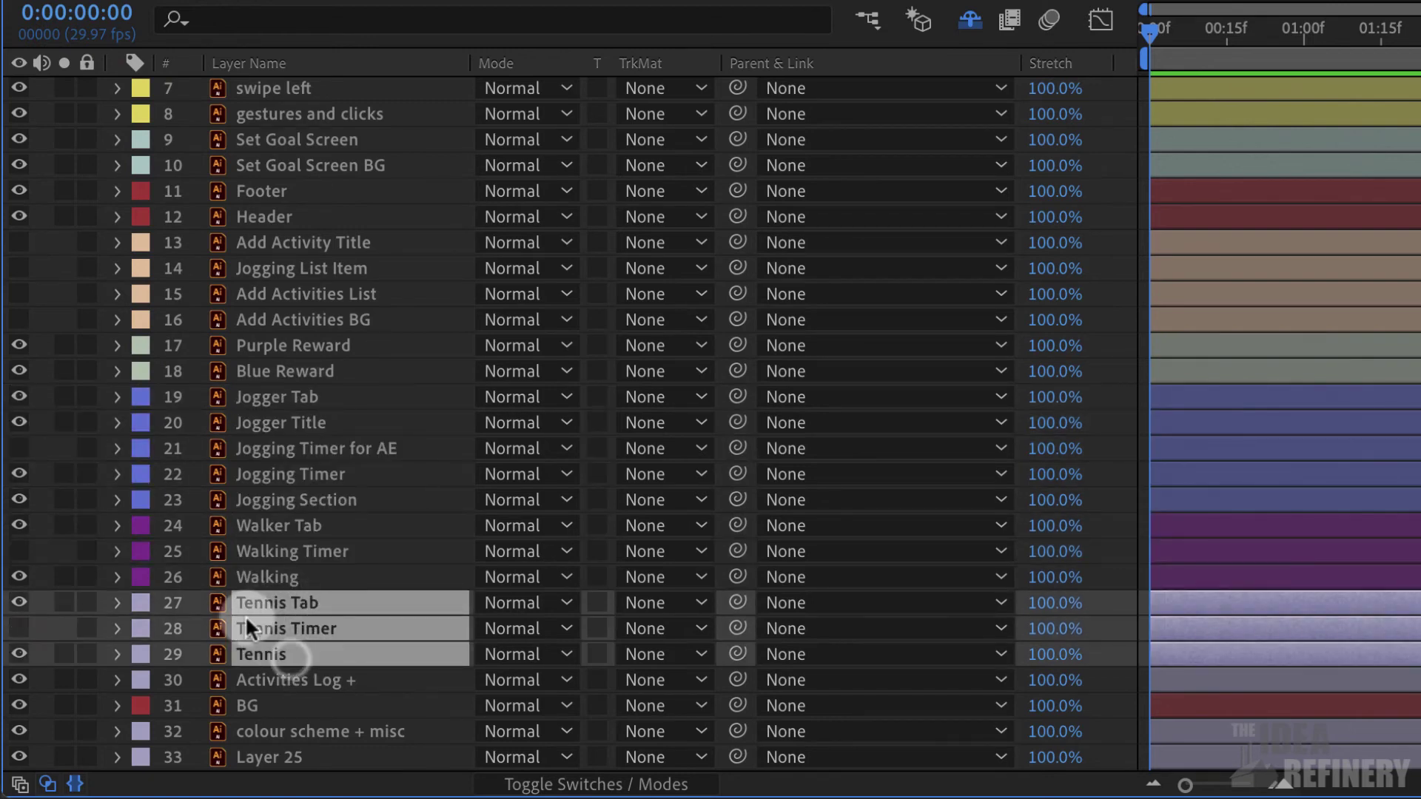
{"action": "left_click", "coordinate": [301, 680]}
{"action": "scroll", "coordinate": [301, 678], "scroll_direction": "up", "scroll_amount": 3}
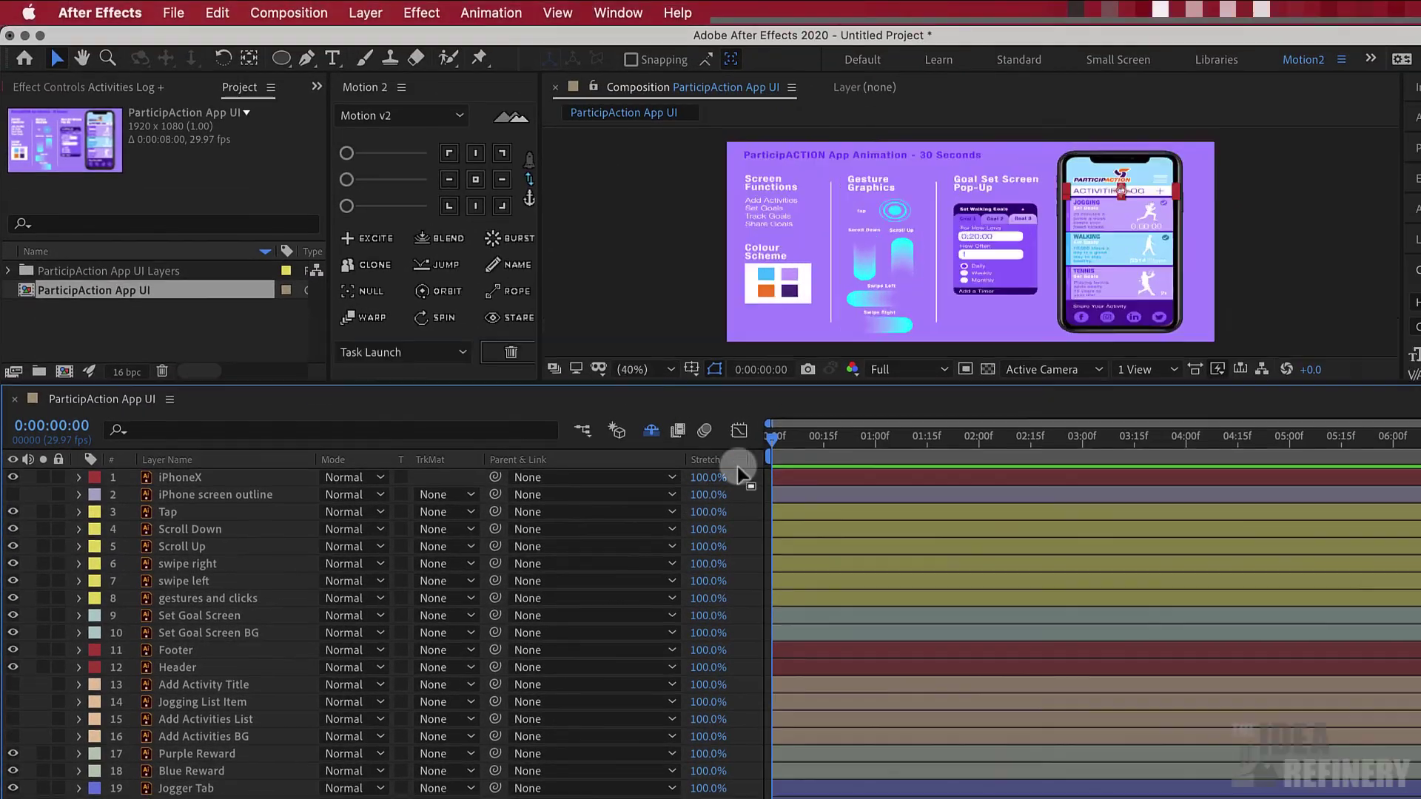
Create a new composition named Add an Activity with the HDTV 1080 29.97 preset and an 8-second duration
{"action": "left_click_drag", "start_coordinate": [737, 468], "coordinate": [729, 669]}
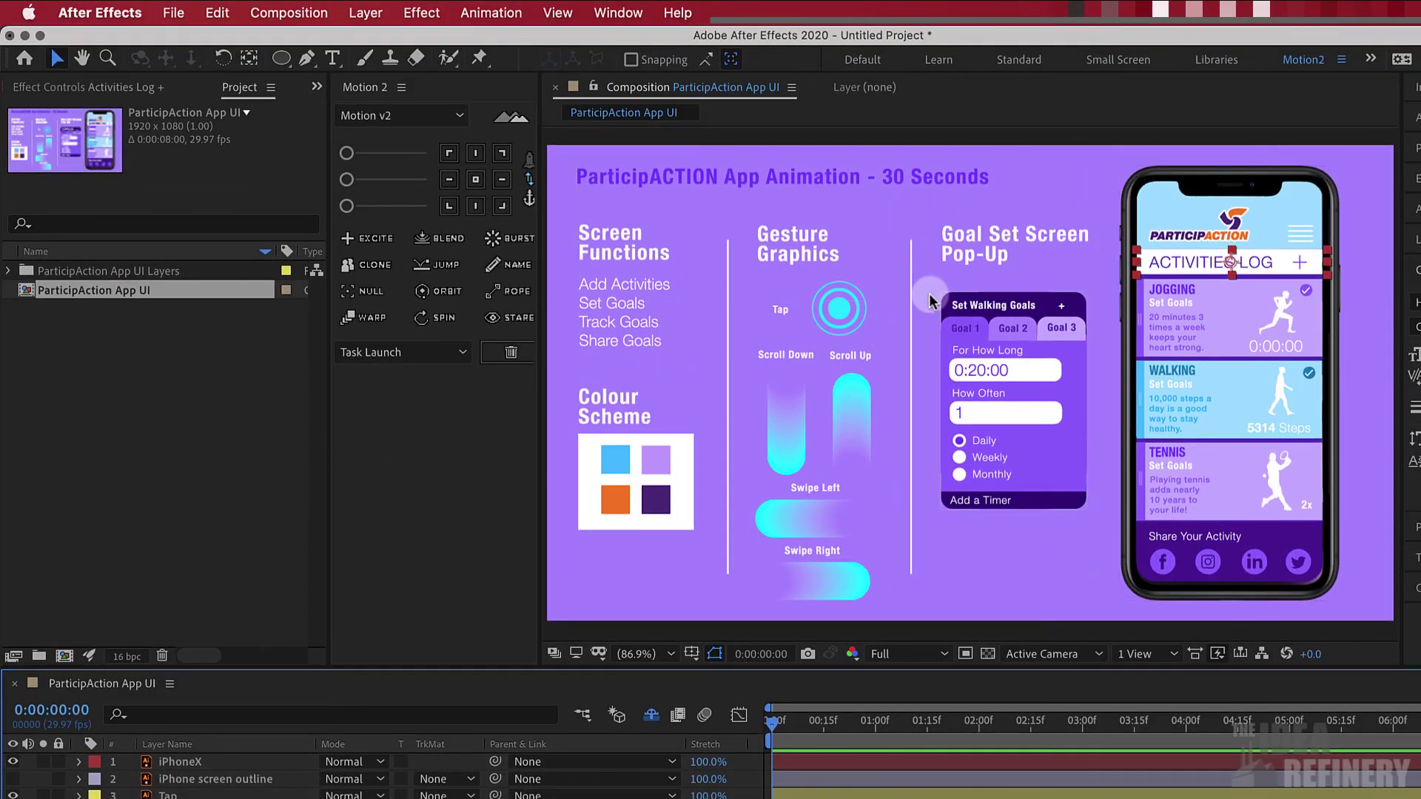
{"action": "left_click", "coordinate": [828, 361]}
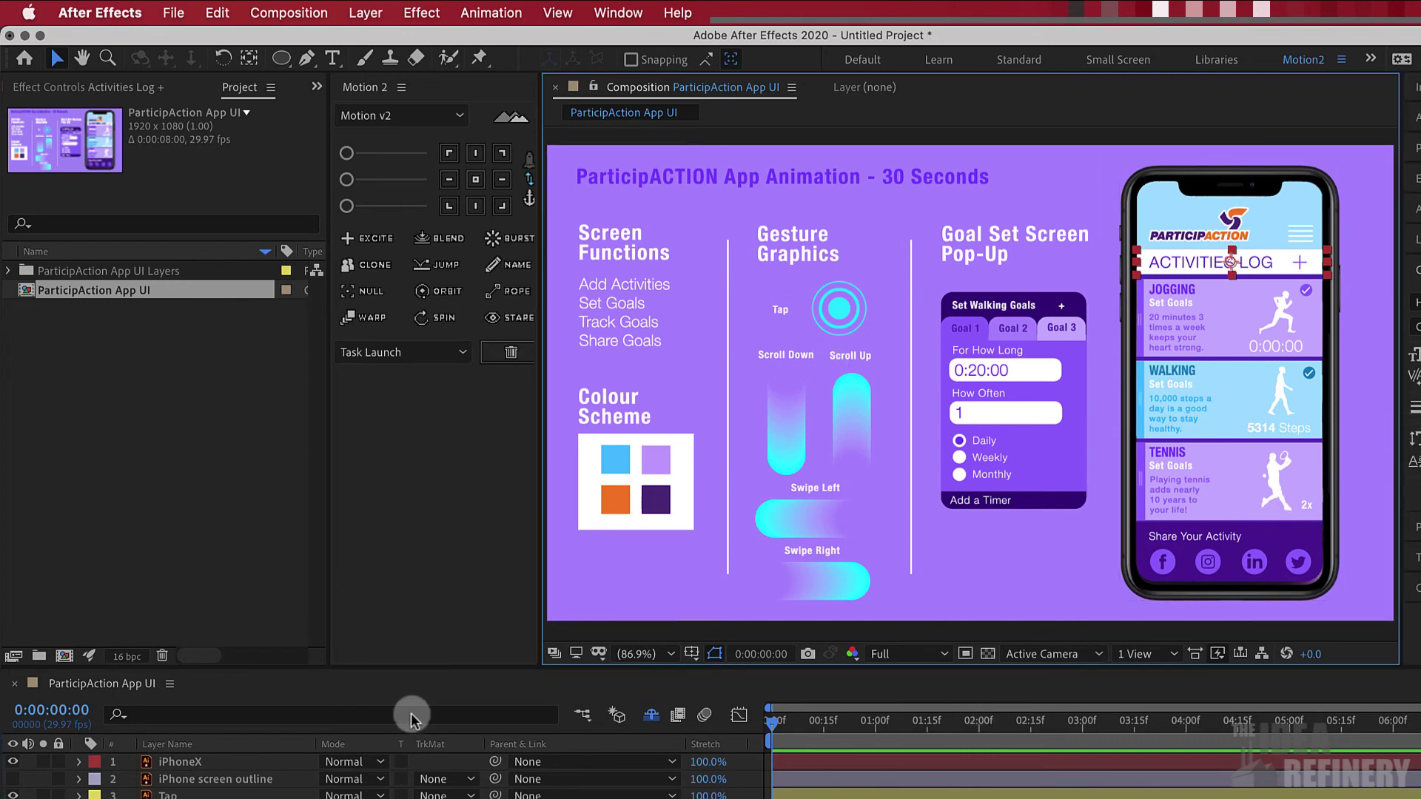
{"action": "left_click", "coordinate": [312, 12]}
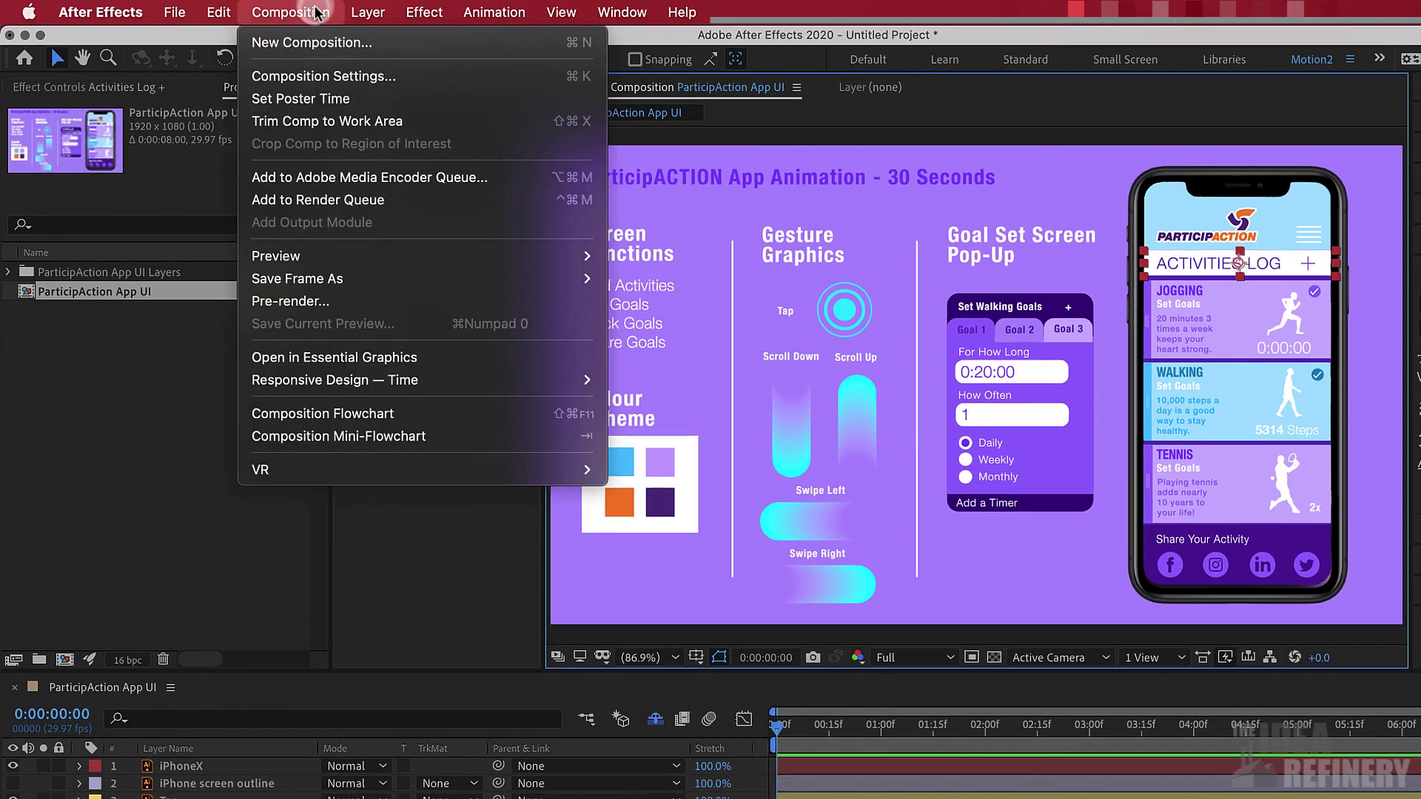
{"action": "left_click", "coordinate": [319, 45]}
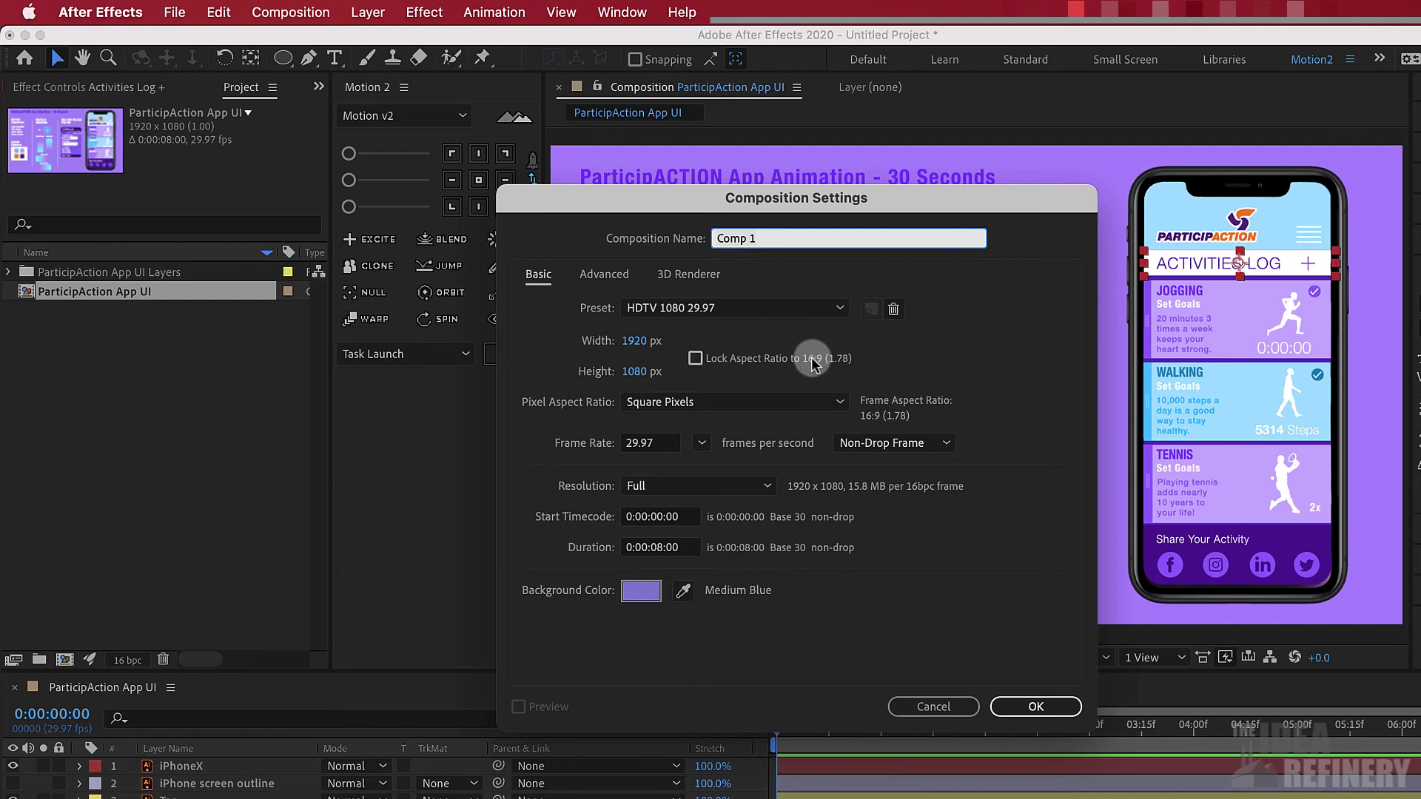
{"action": "left_click", "coordinate": [651, 548]}
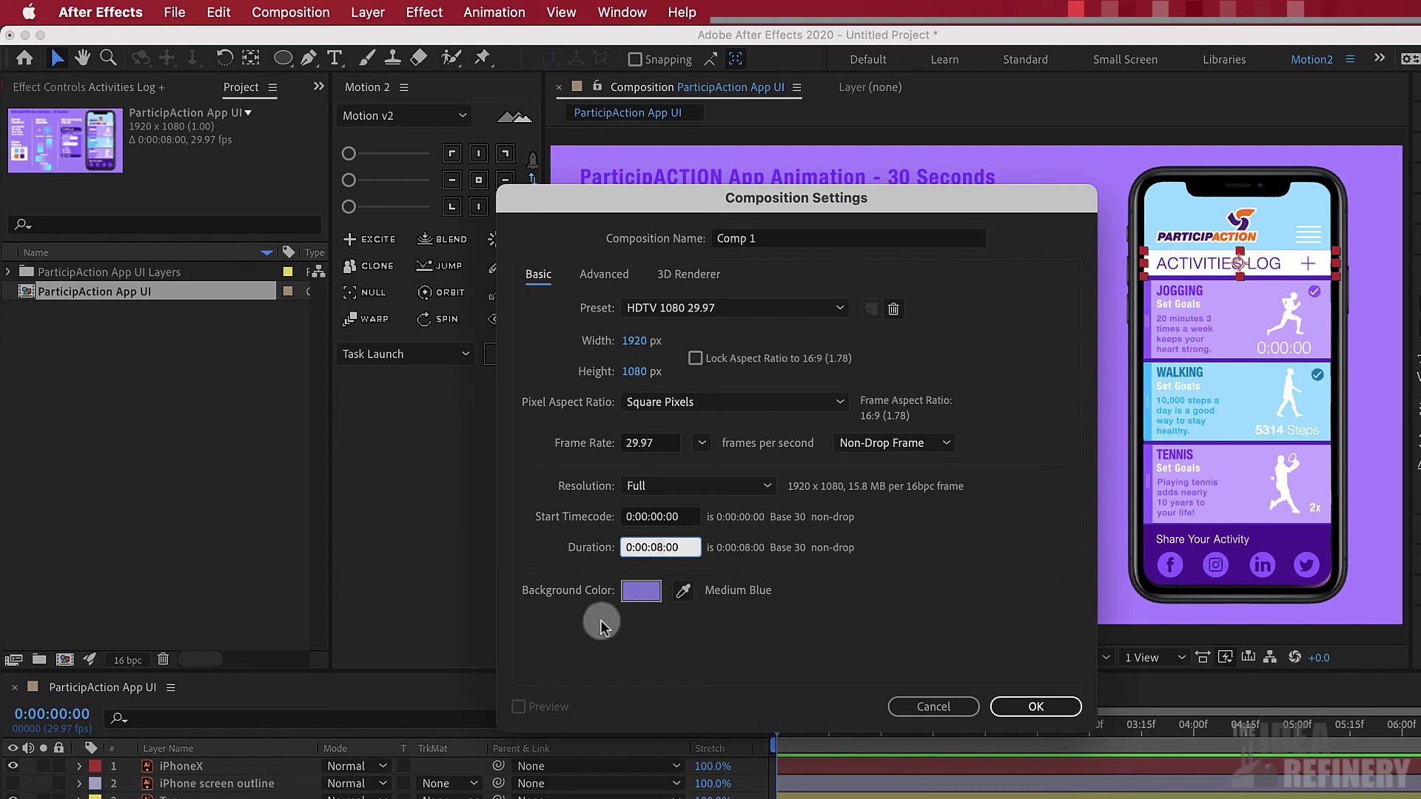
{"action": "left_click", "coordinate": [768, 237]}
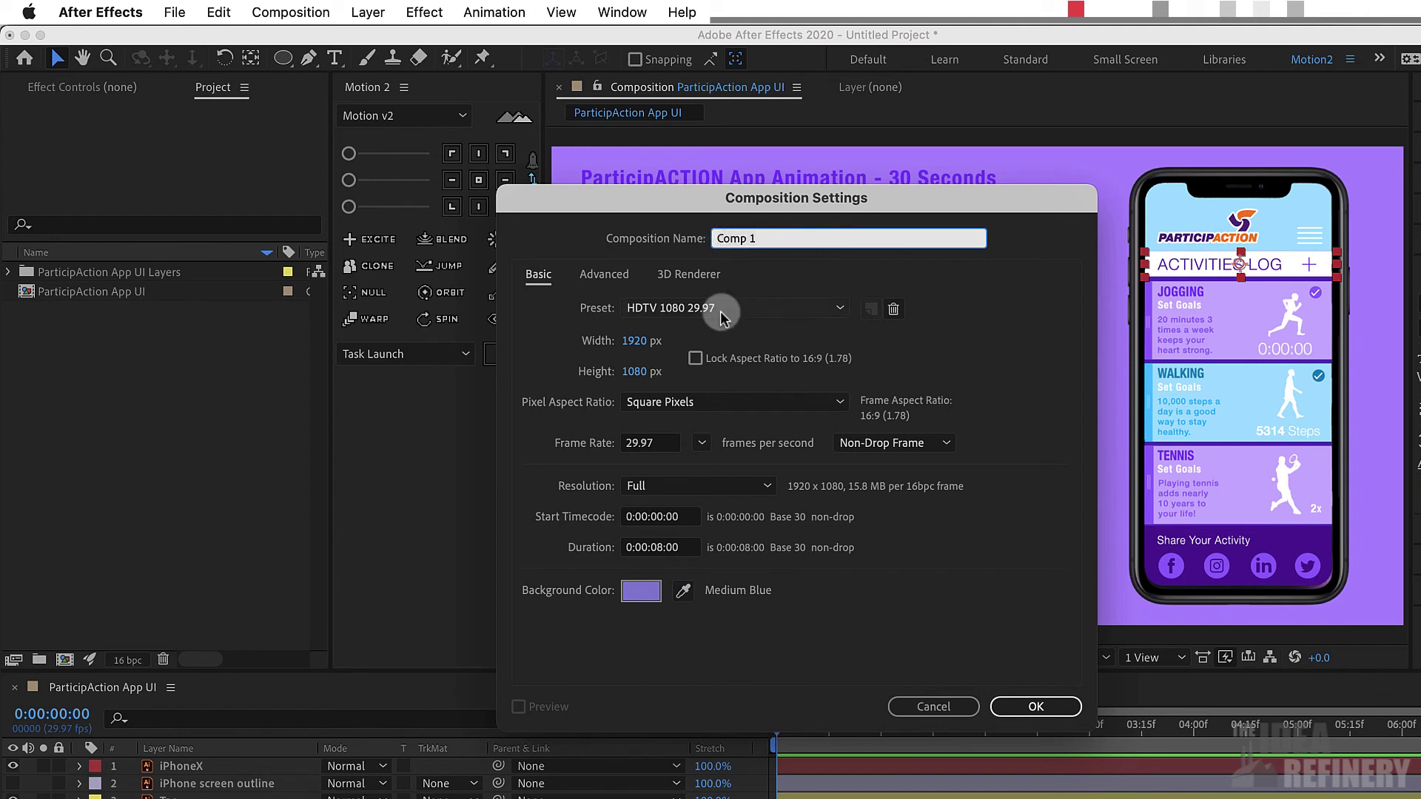
{"action": "type", "text": "Add an Activity"}
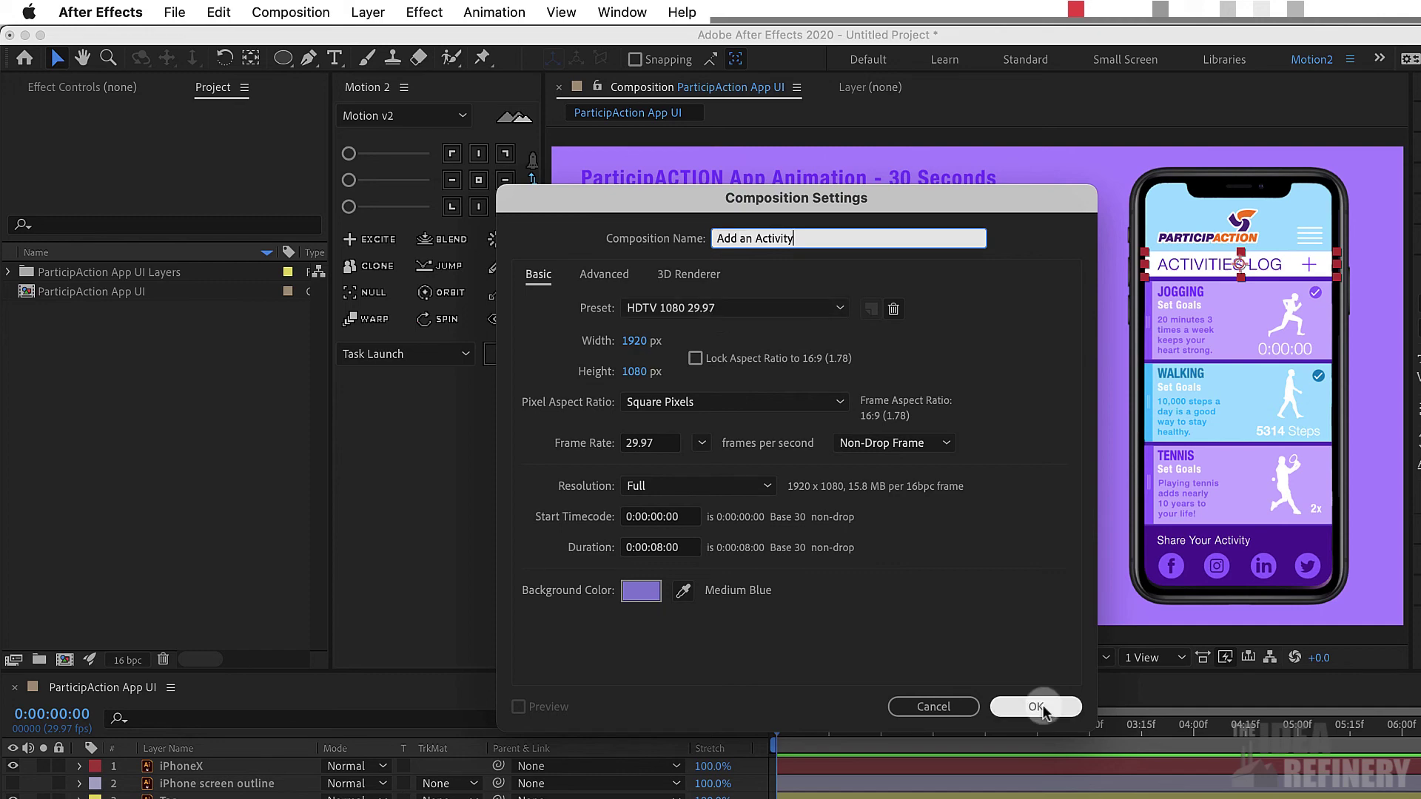
{"action": "left_click", "coordinate": [1035, 708]}
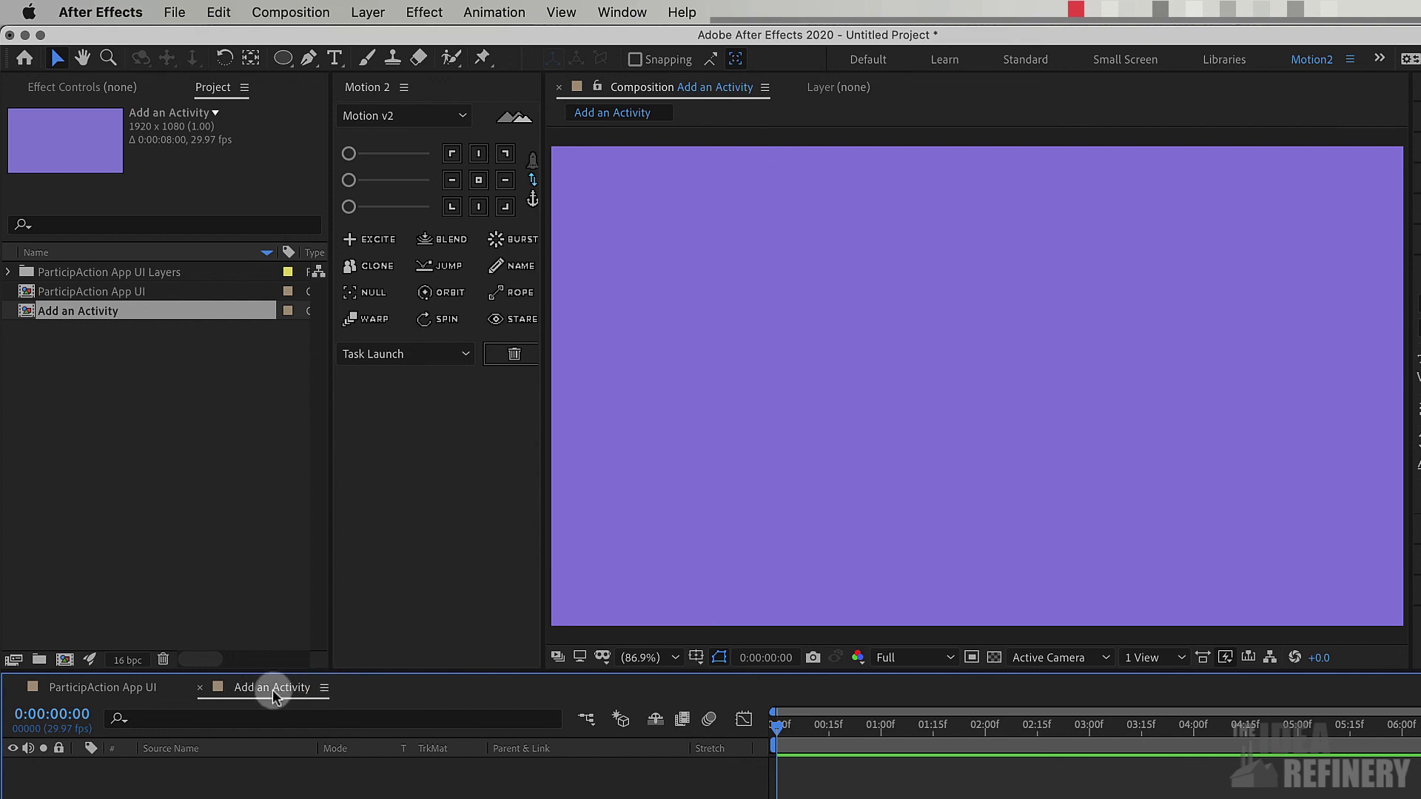
Create another composition named Master with the same HDTV 1080 29.97 preset and 8-second duration
{"action": "left_click", "coordinate": [306, 13]}
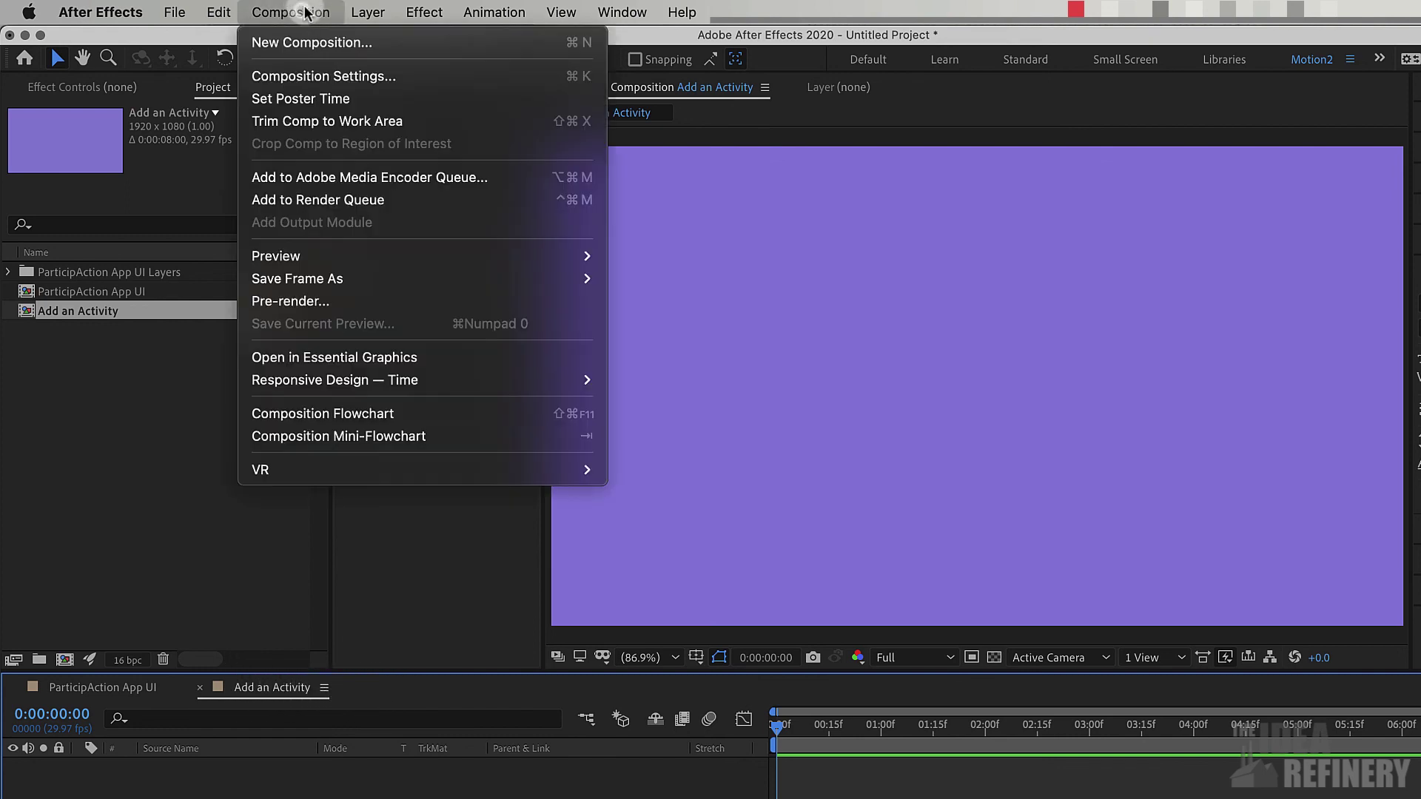
{"action": "left_click", "coordinate": [310, 43]}
{"action": "left_click", "coordinate": [749, 237]}
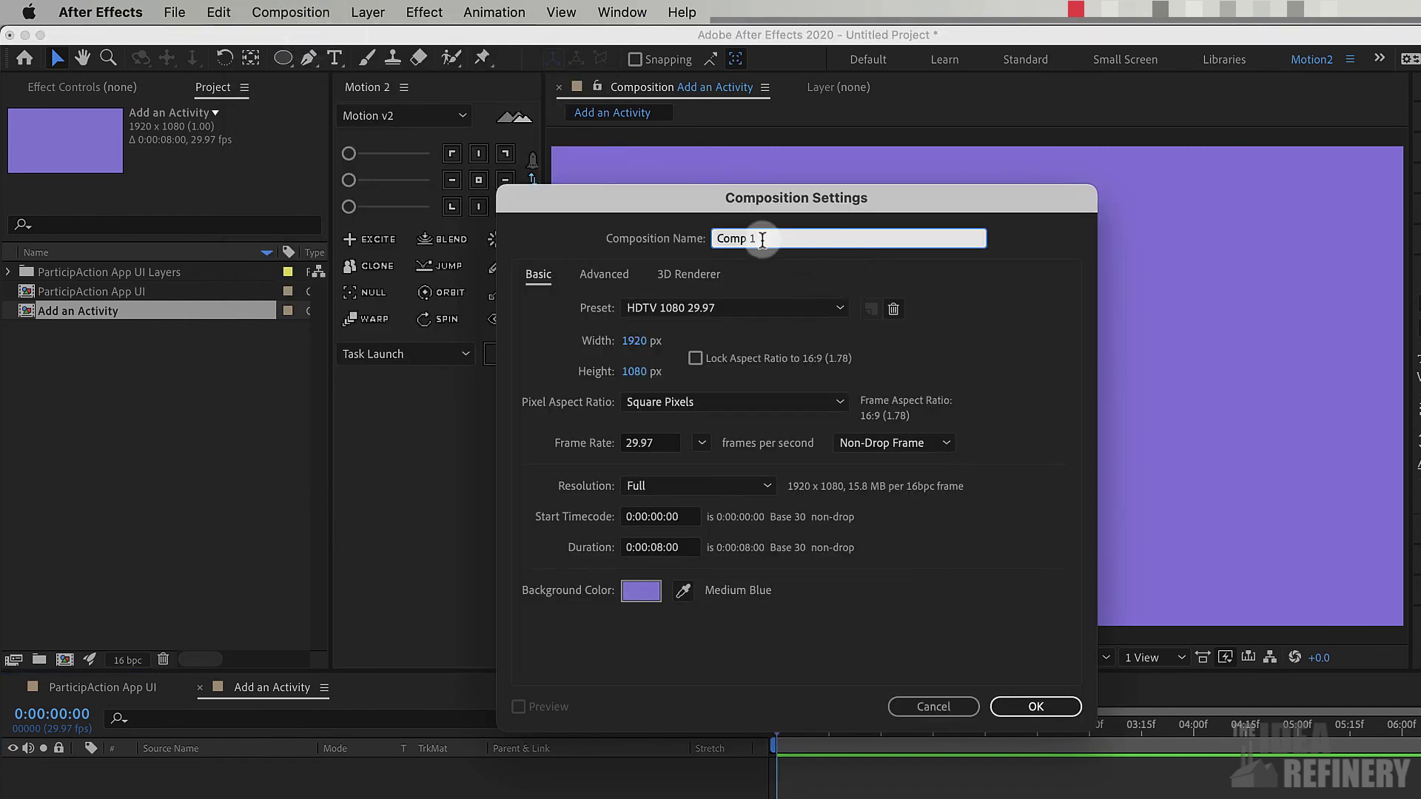
{"action": "left_click_drag", "start_coordinate": [765, 239], "coordinate": [618, 282]}
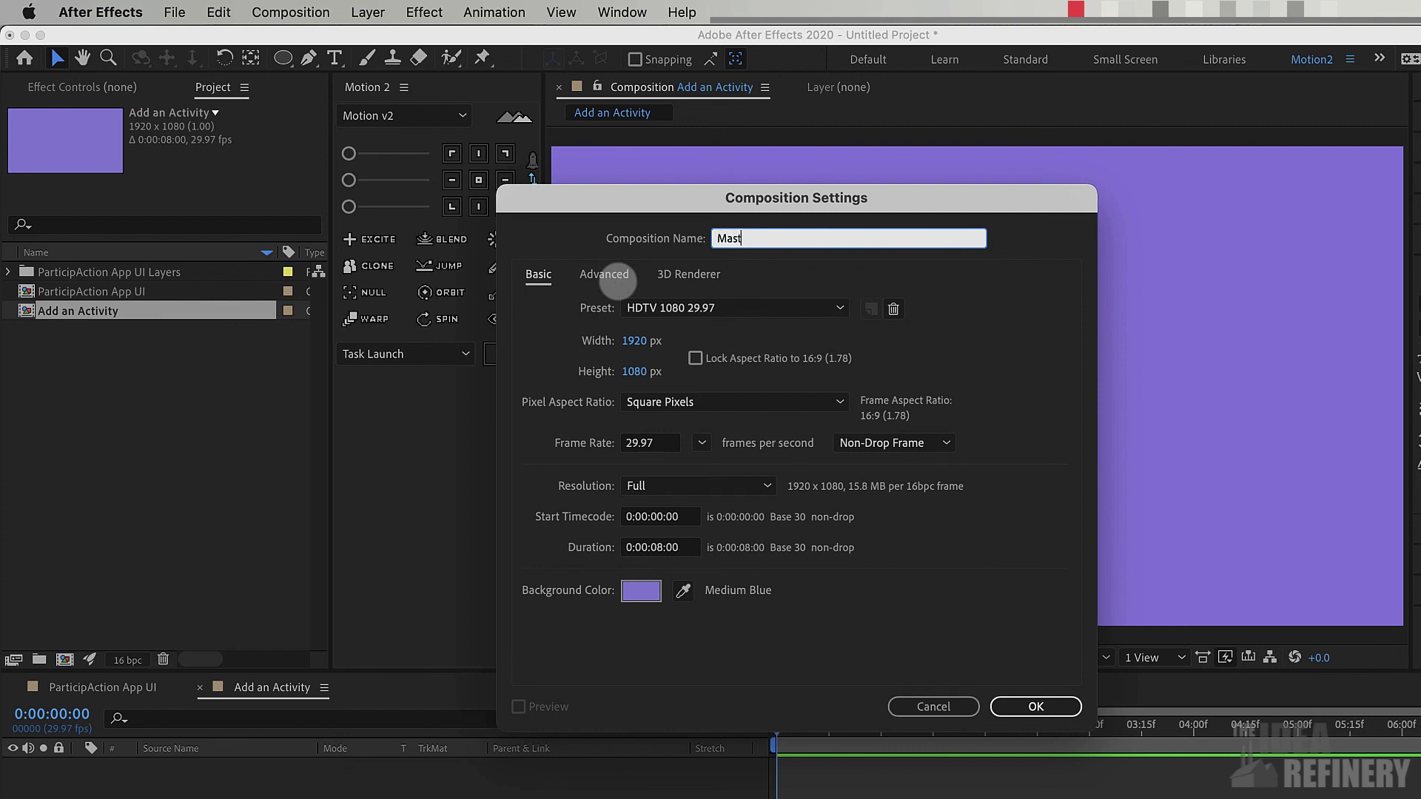
{"action": "left_click", "coordinate": [1035, 707]}
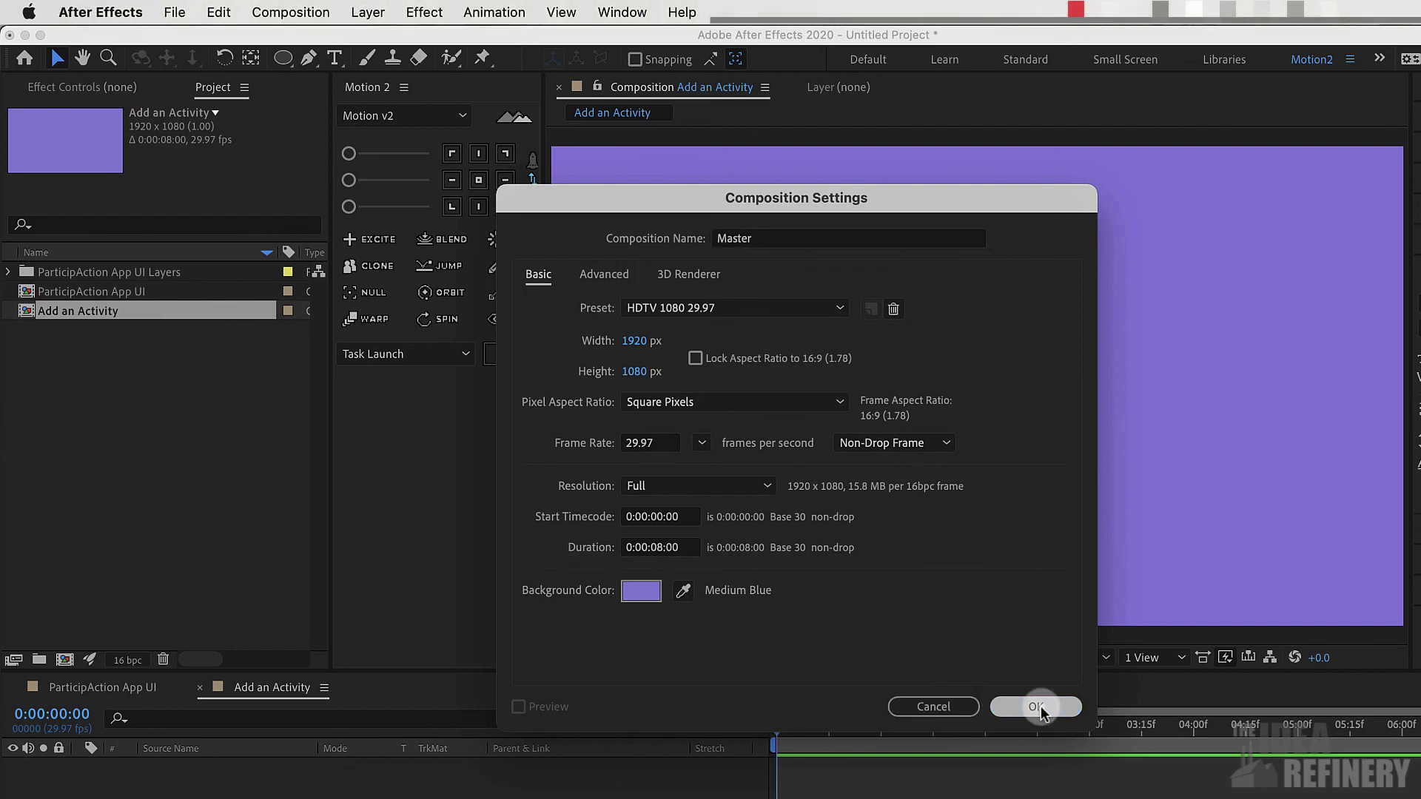